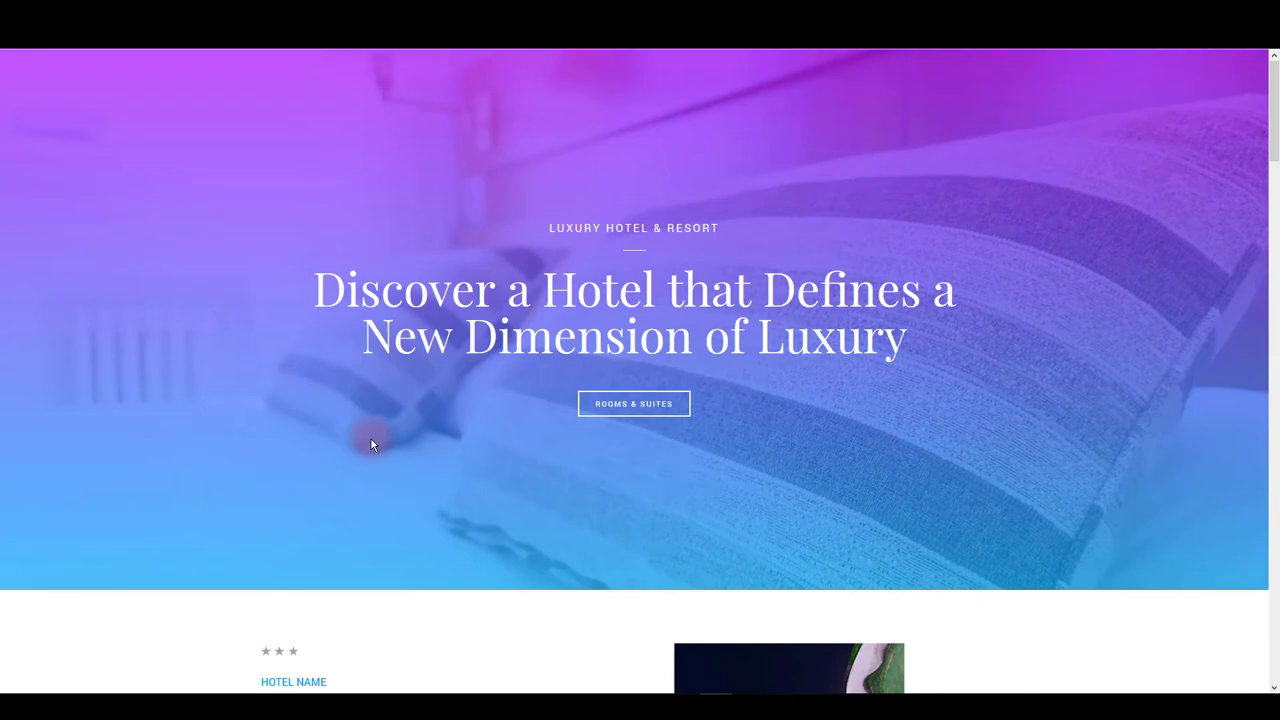
# Step: Scroll down through the live hotel template demo page to preview its sections
pyautogui.scroll(-2, 470, 418)
pyautogui.scroll(-5, 420, 410)
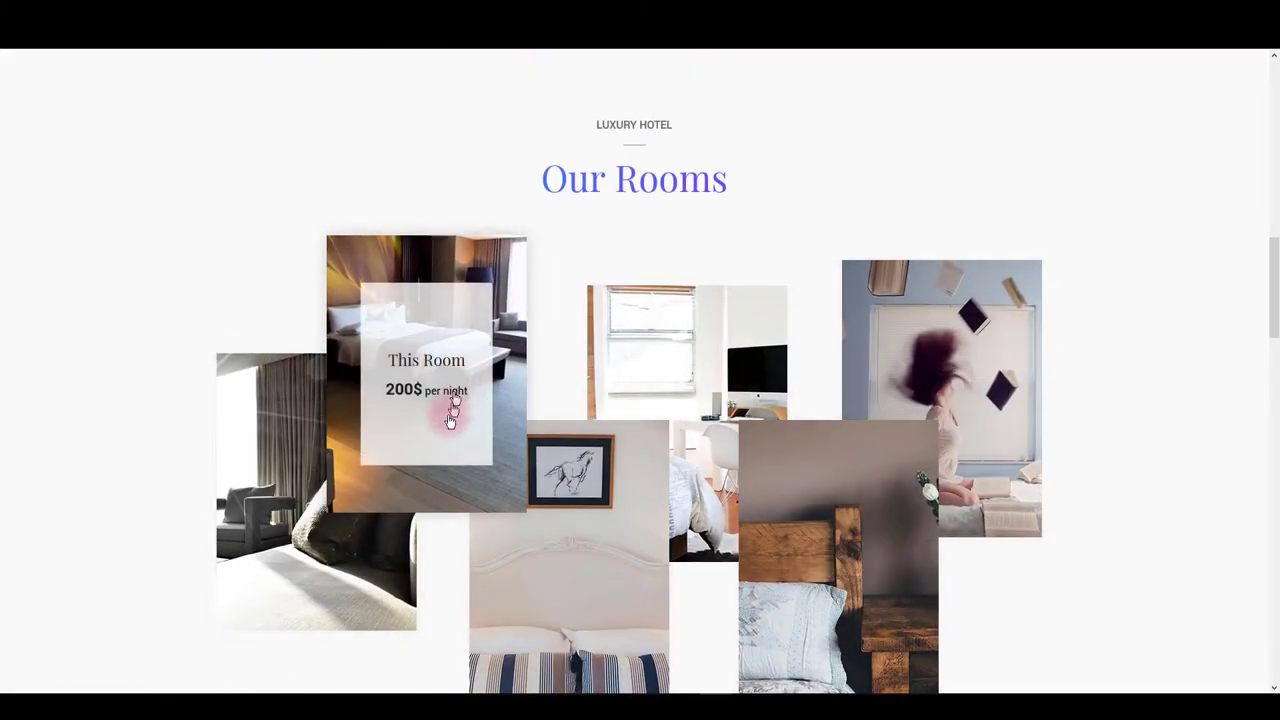
pyautogui.scroll(-15, 445, 410)
pyautogui.scroll(-12, 330, 460)
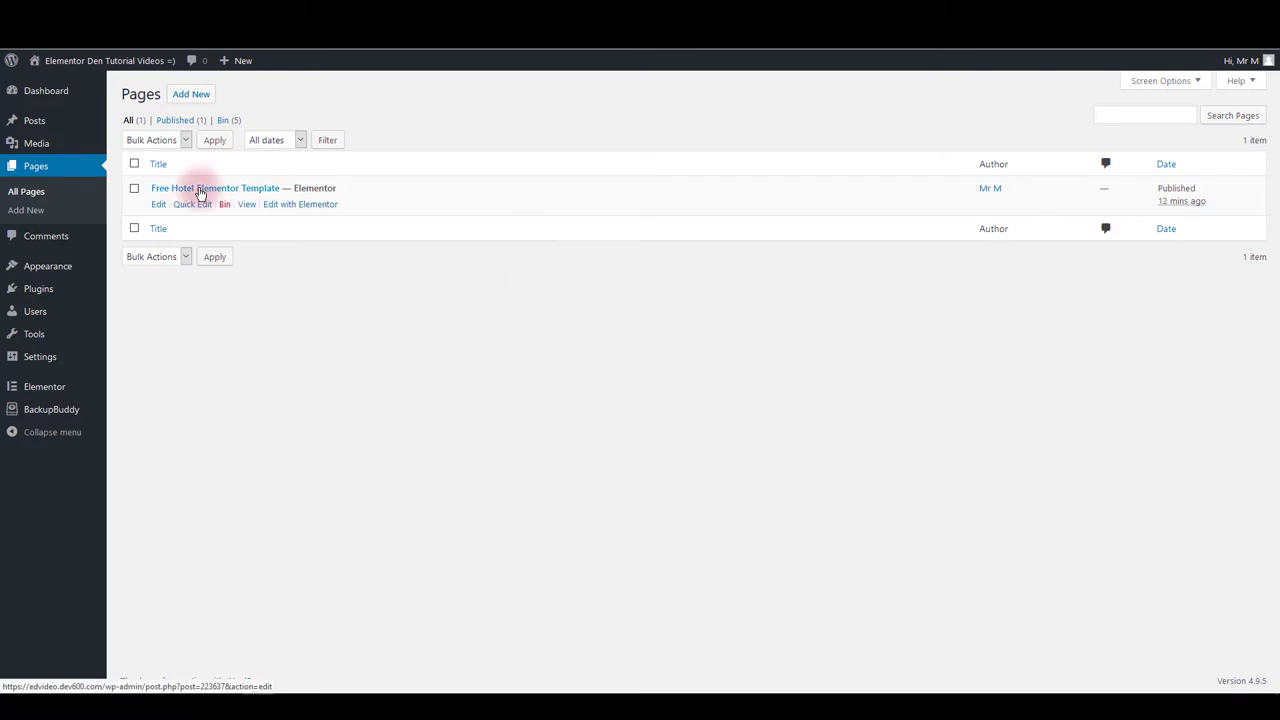
# Step: Launch Edit with Elementor on the 'Free Hotel Elementor Template' page
pyautogui.click(158, 206)
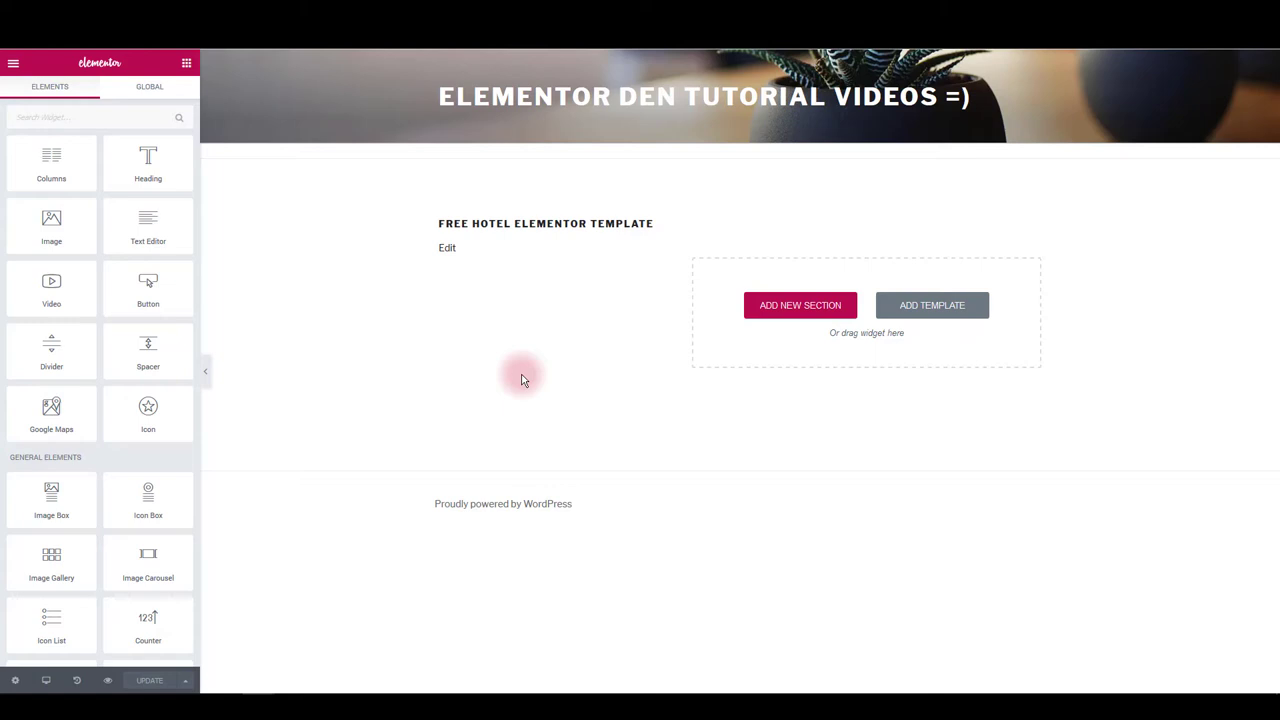
# Step: Set the page layout to Elementor Canvas in Page Settings
pyautogui.click(15, 683)
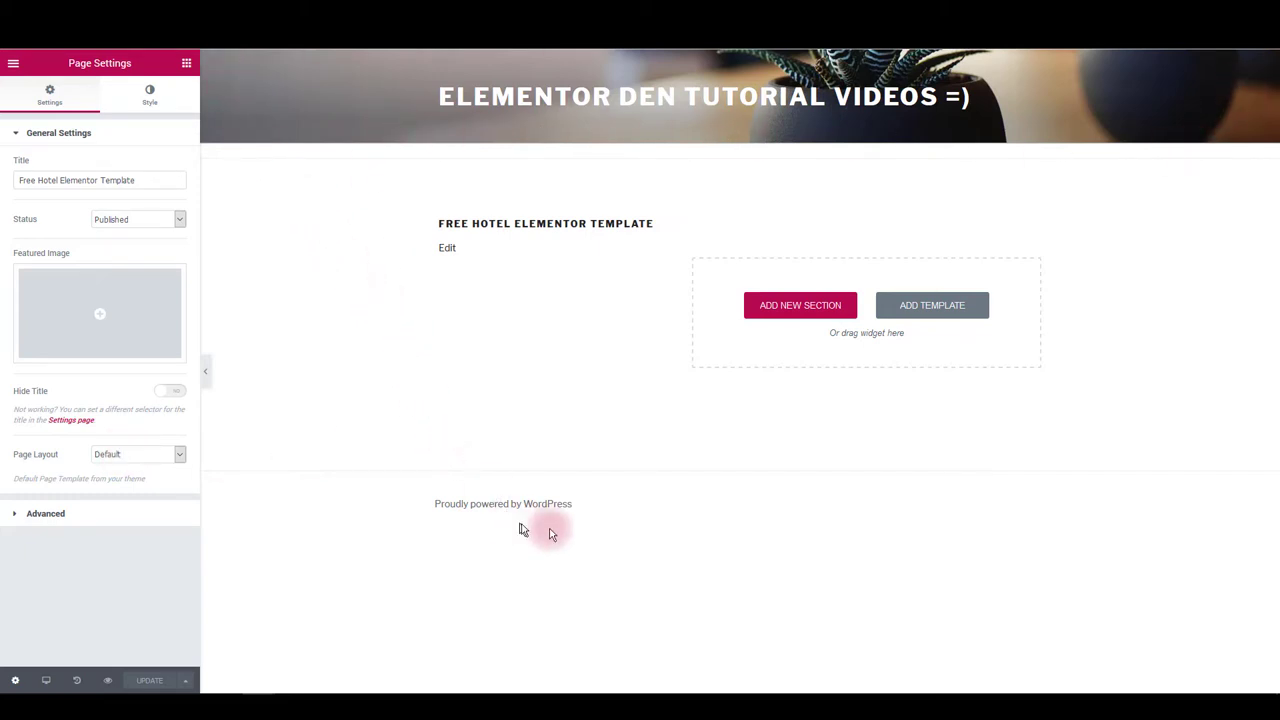
pyautogui.click(140, 456)
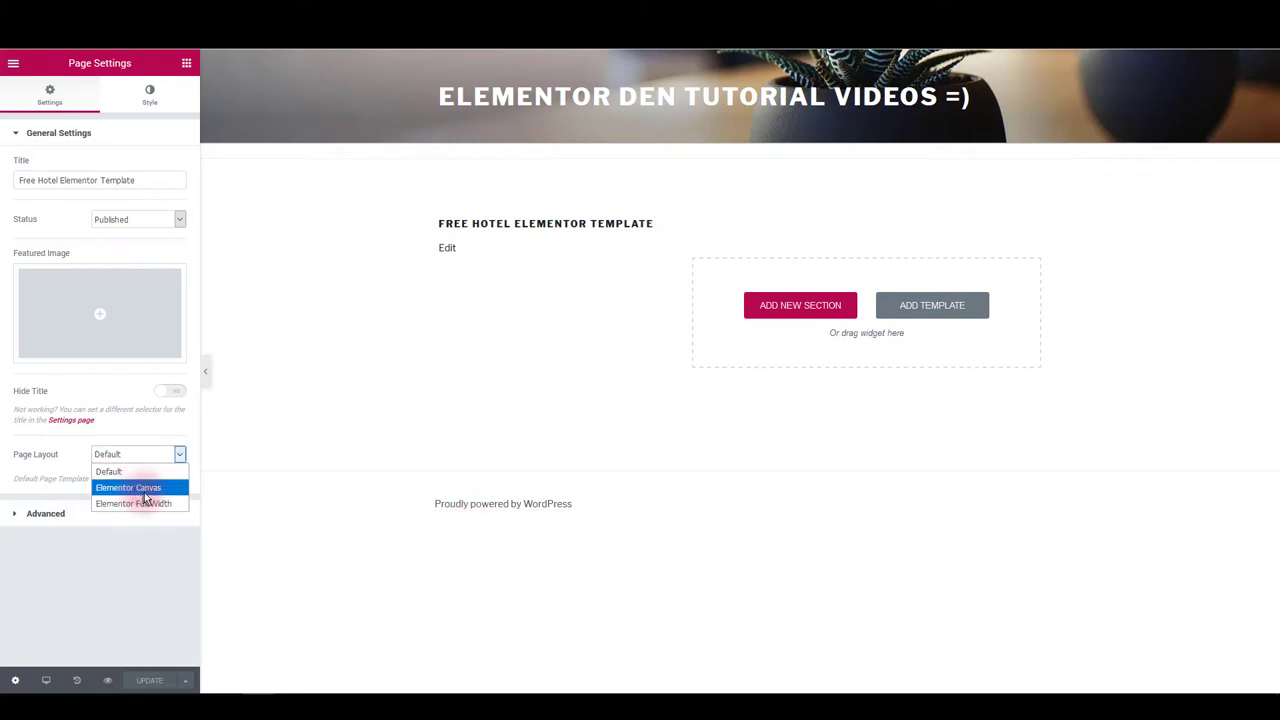
pyautogui.click(145, 489)
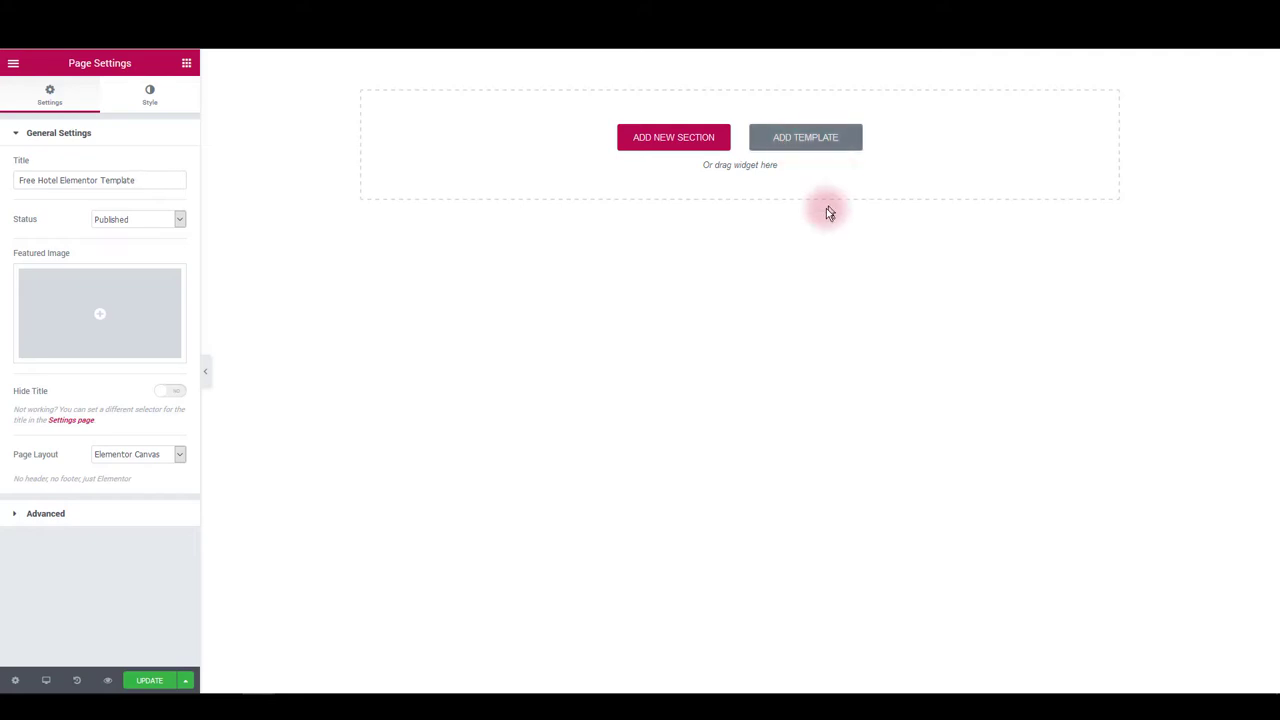
# Step: Open the template library's import panel and browse for the hotel template JSON file
pyautogui.click(810, 145)
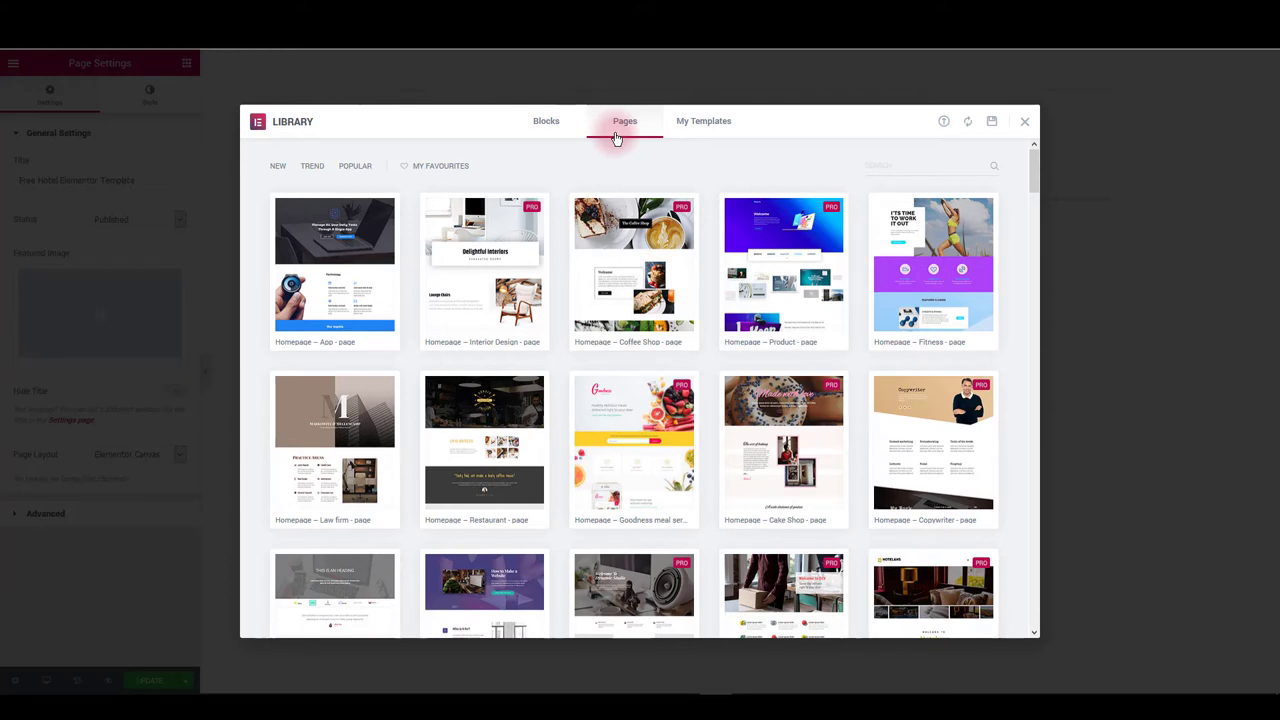
pyautogui.click(545, 122)
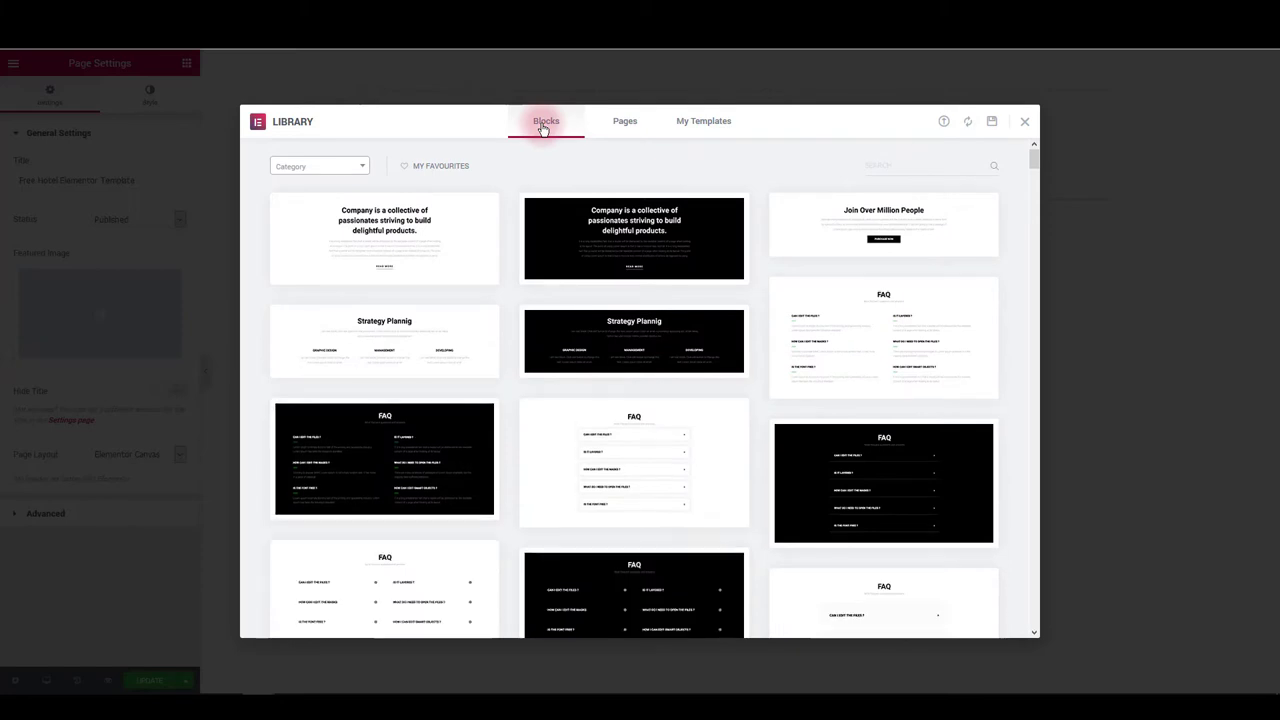
pyautogui.click(686, 125)
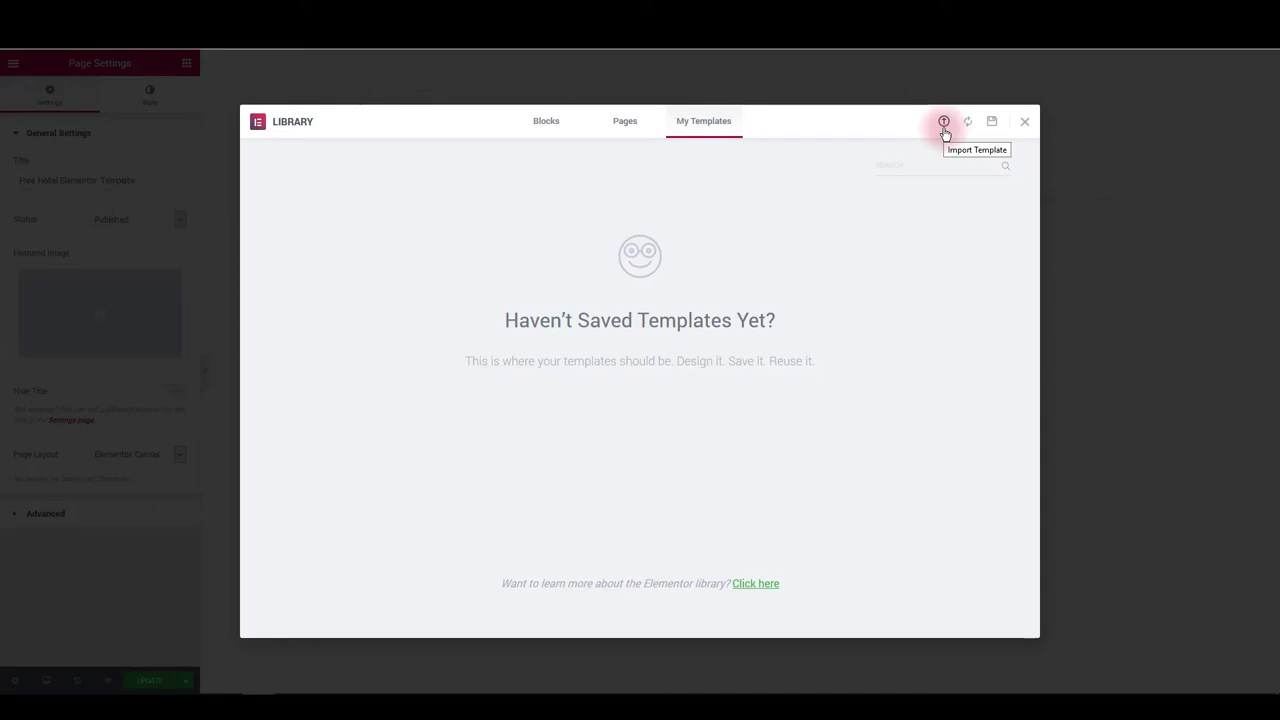
pyautogui.click(944, 127)
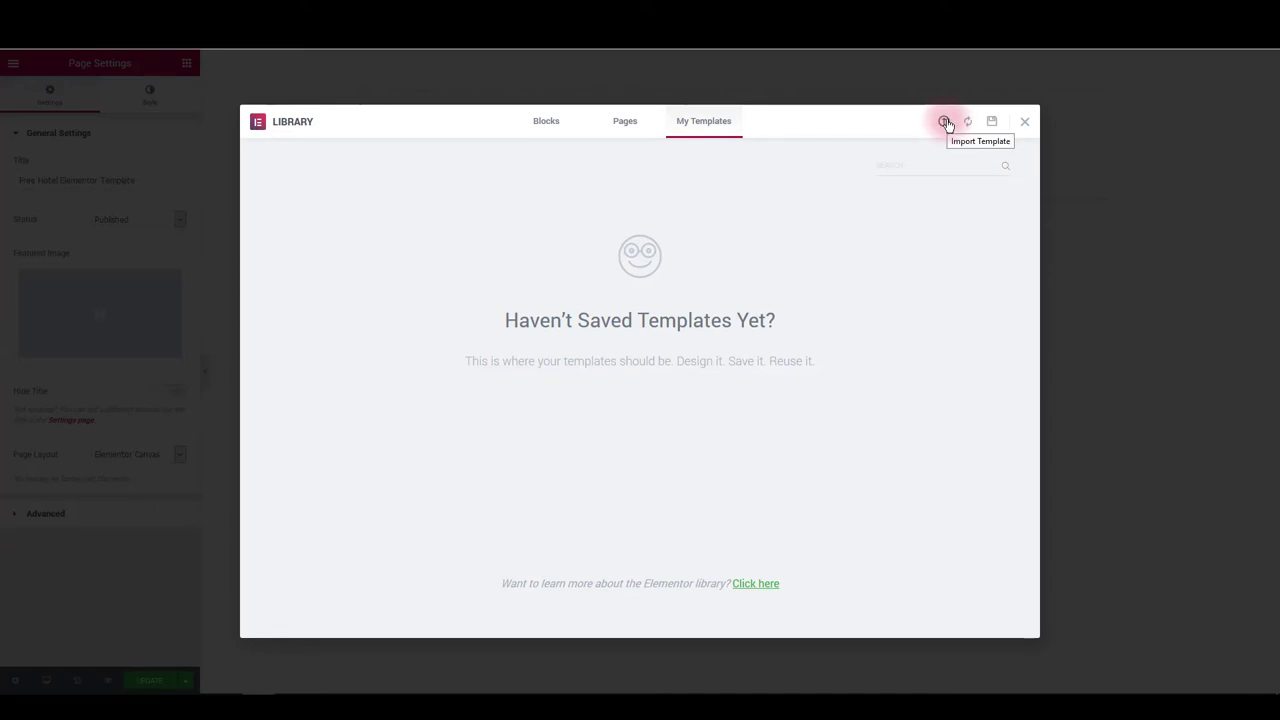
pyautogui.click(944, 122)
pyautogui.click(652, 415)
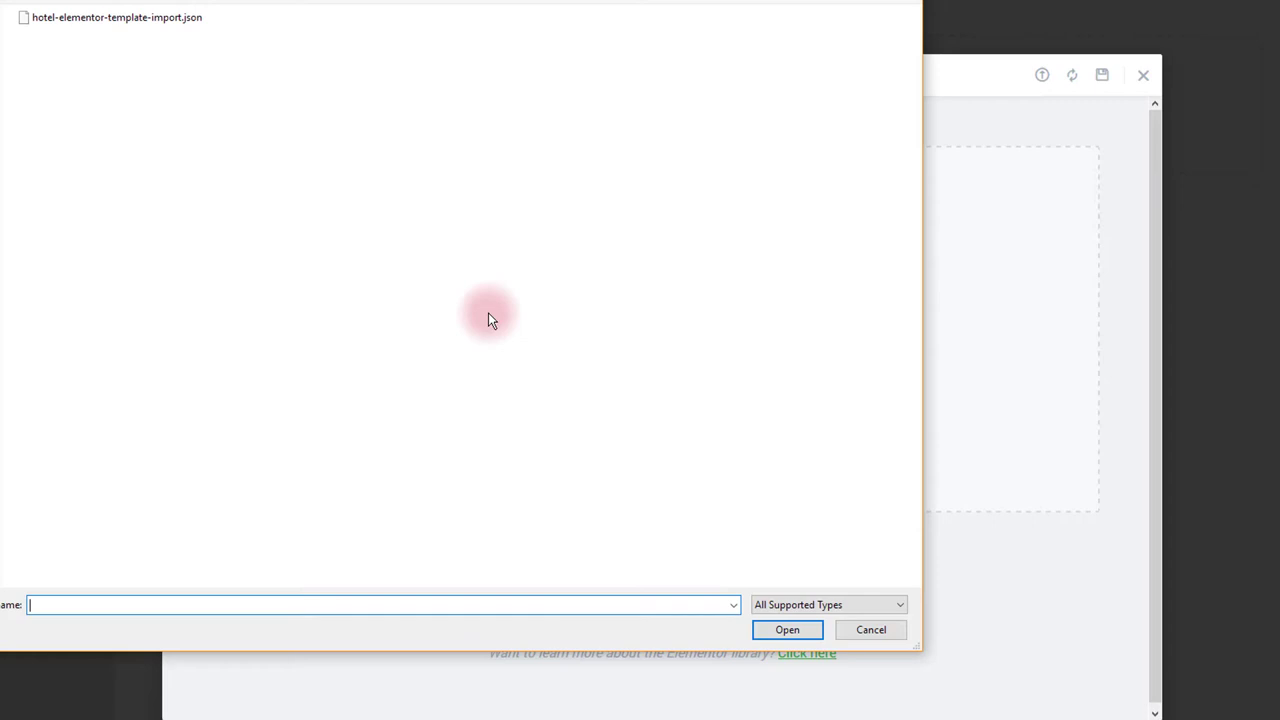
# Step: Import hotel-elementor-template-import.json into My Templates
pyautogui.click(84, 27)
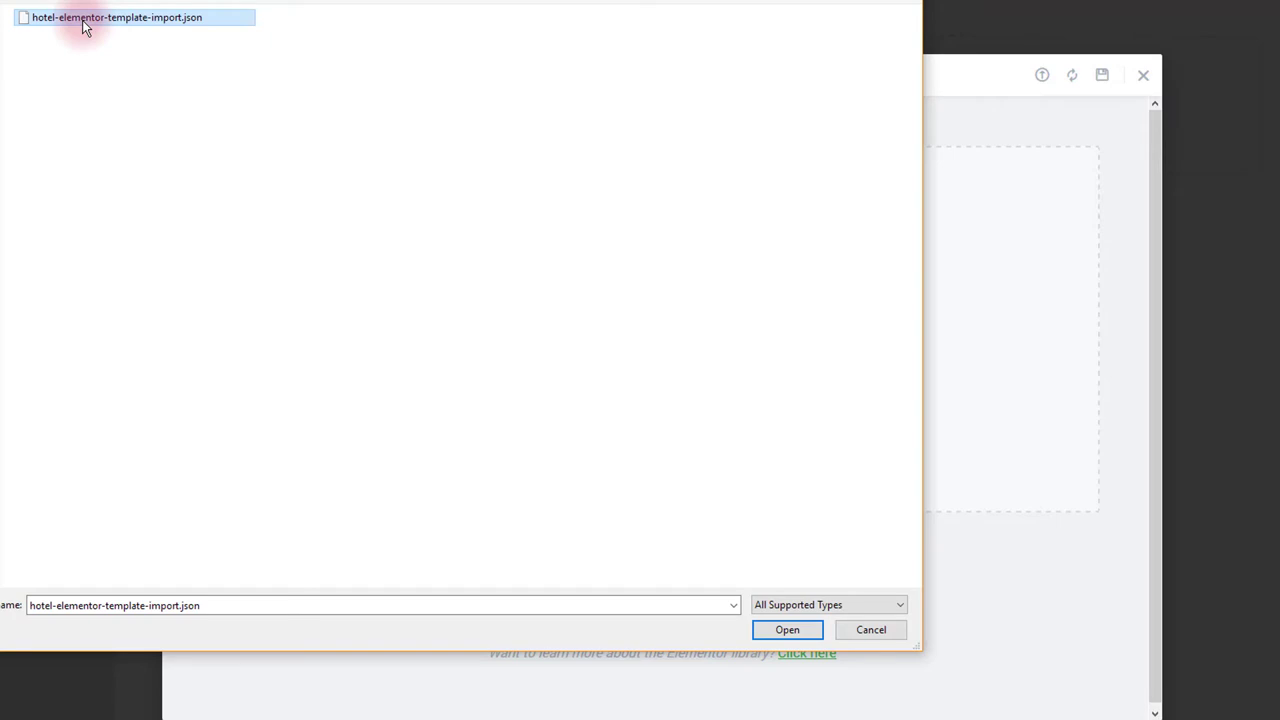
pyautogui.click(773, 629)
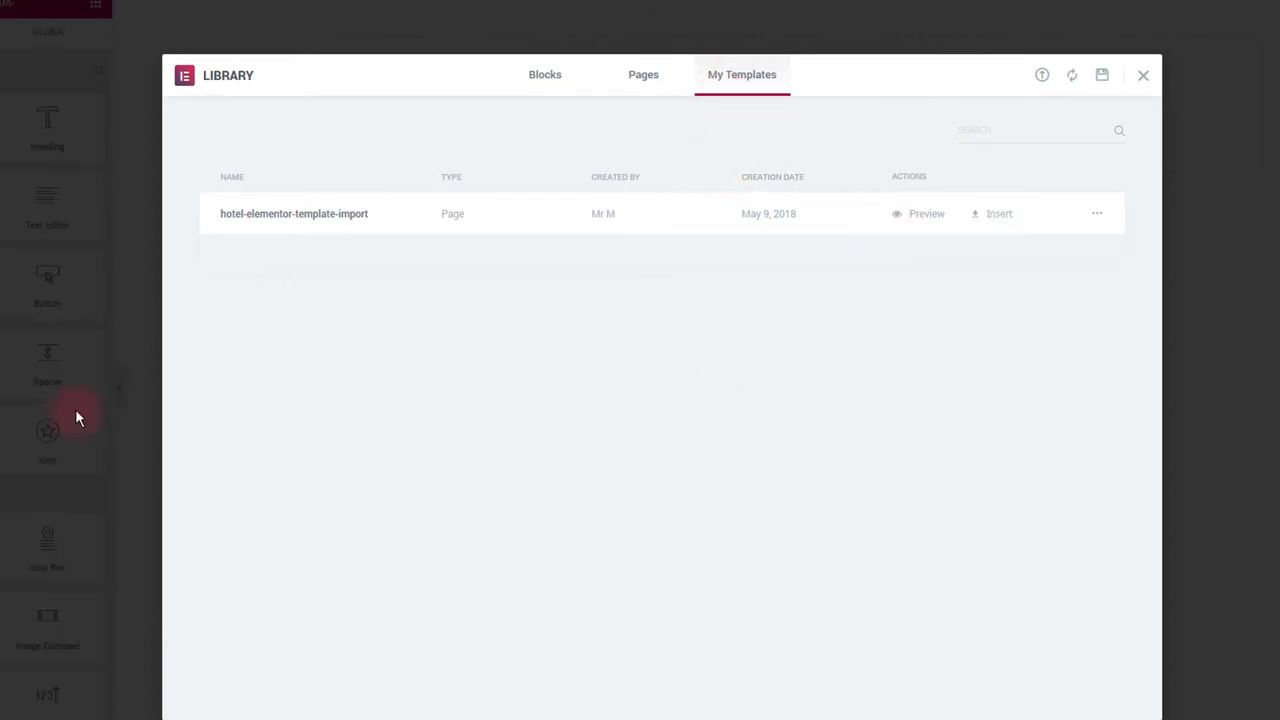
# Step: Insert the imported hotel-elementor-template-import template into the page
pyautogui.click(995, 220)
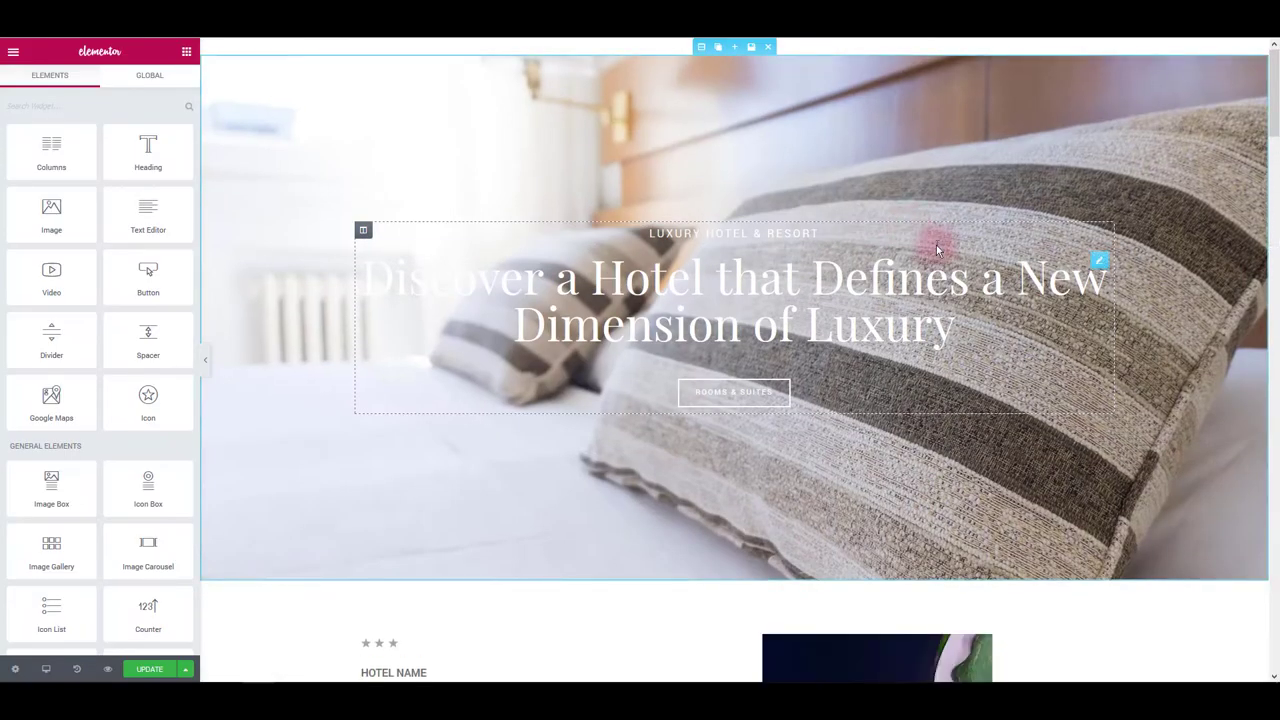
pyautogui.scroll(-10, 1137, 134)
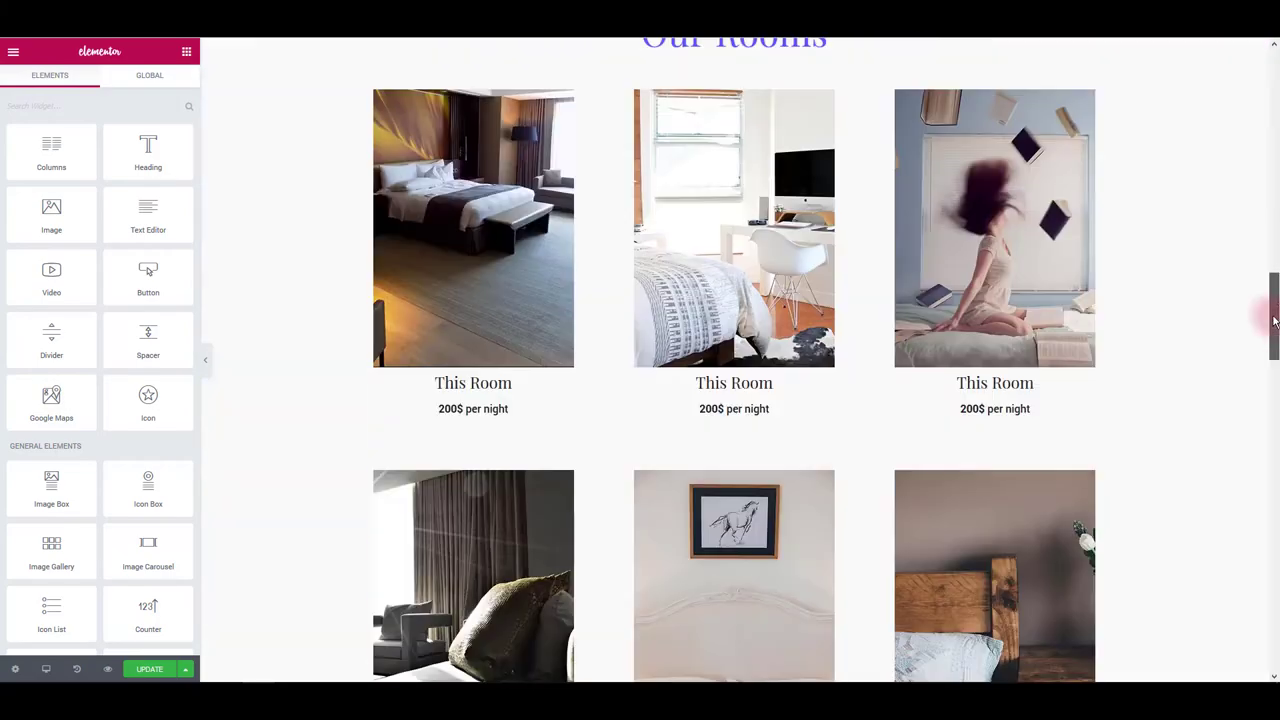
pyautogui.moveTo(1274, 320); pyautogui.dragTo(1258, 80)
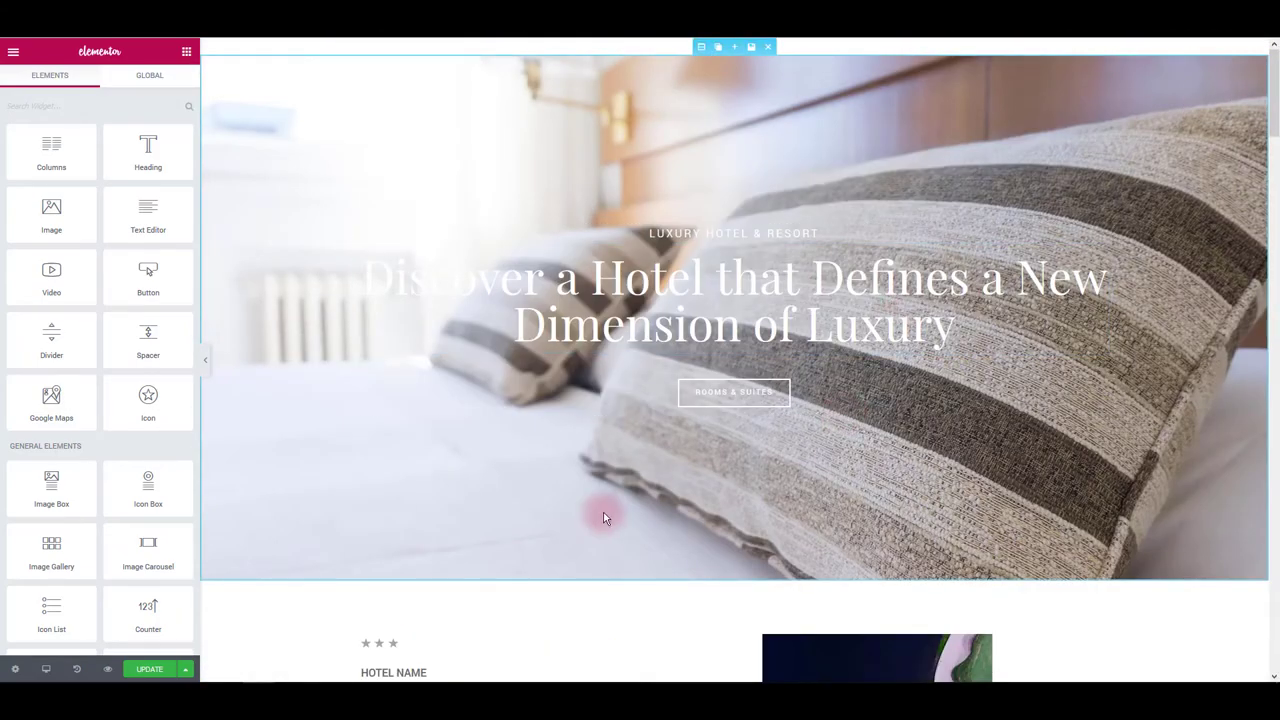
# Step: Save the page with UPDATE and review the inserted hotel content
pyautogui.click(150, 669)
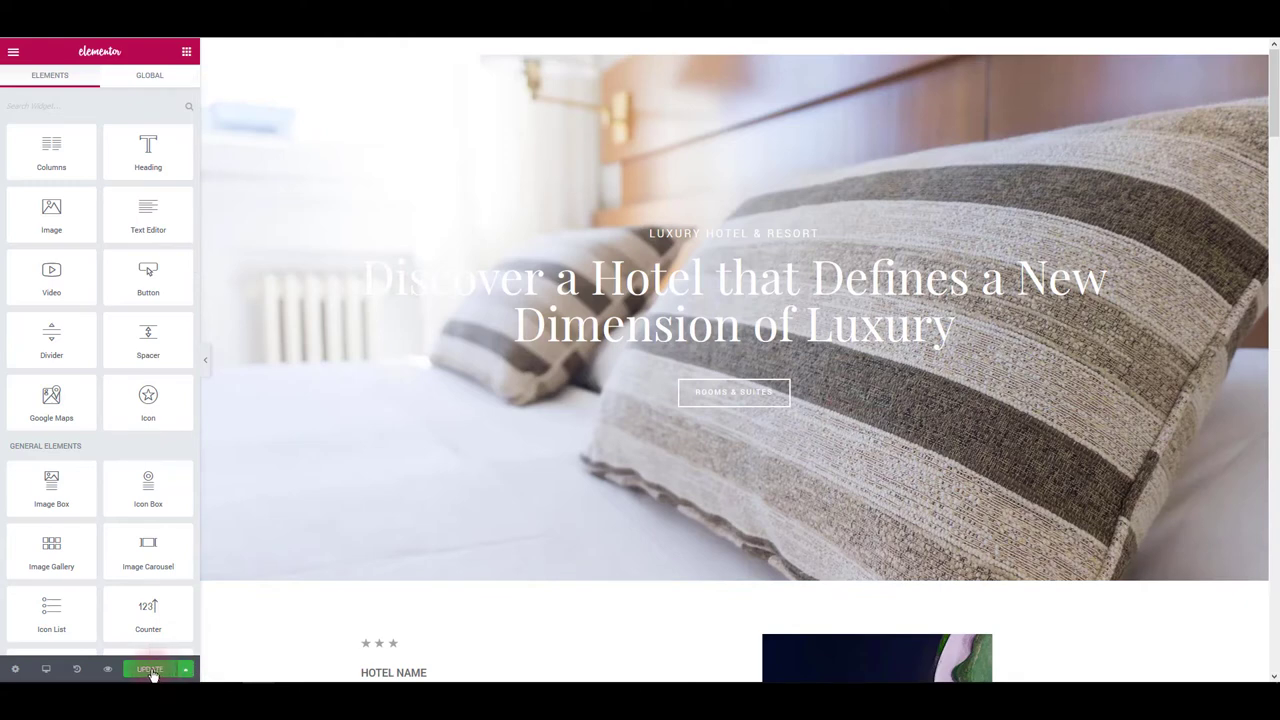
pyautogui.scroll(-1, 366, 620)
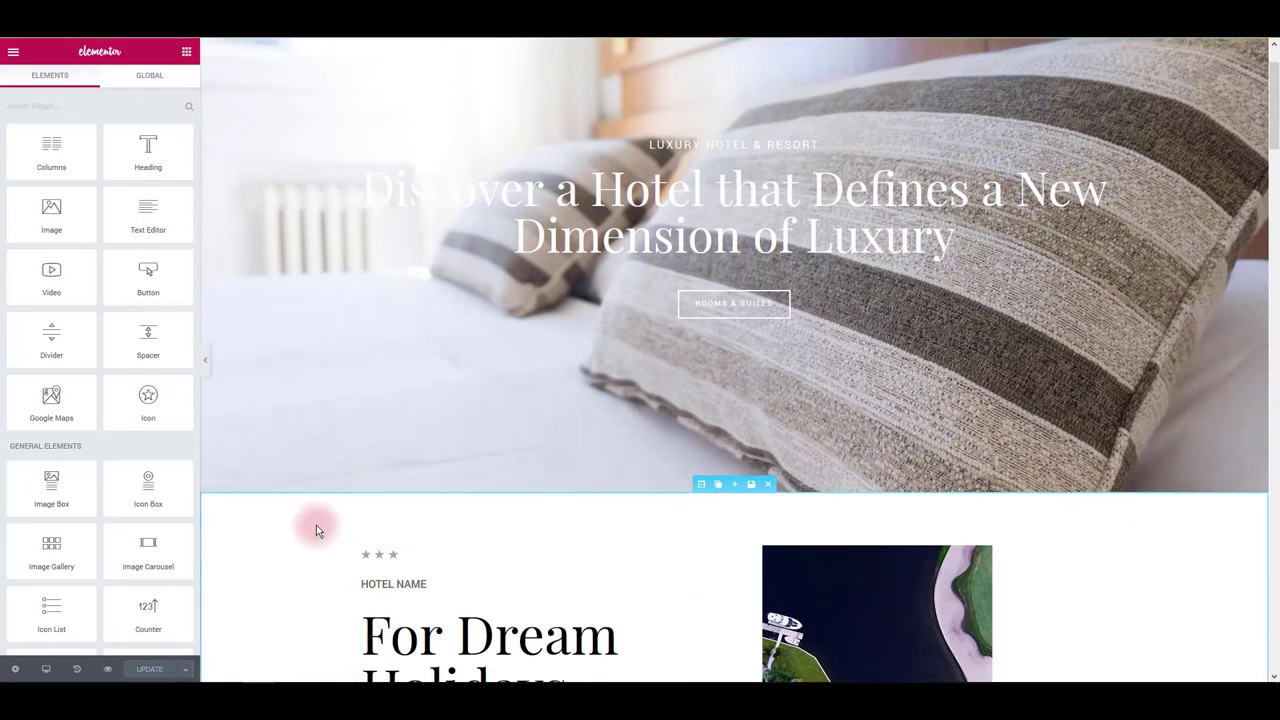
pyautogui.scroll(1, 316, 525)
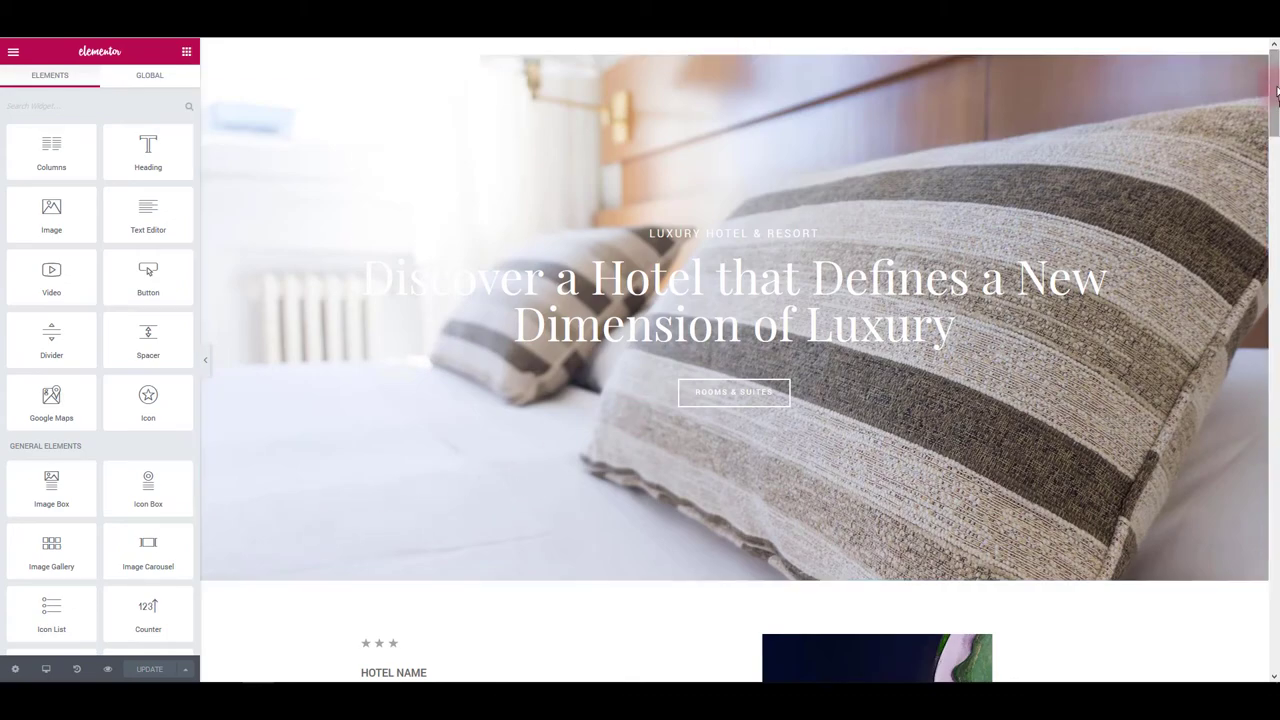
pyautogui.scroll(-2, 1276, 117)
pyautogui.moveTo(1276, 117); pyautogui.dragTo(1175, 165)
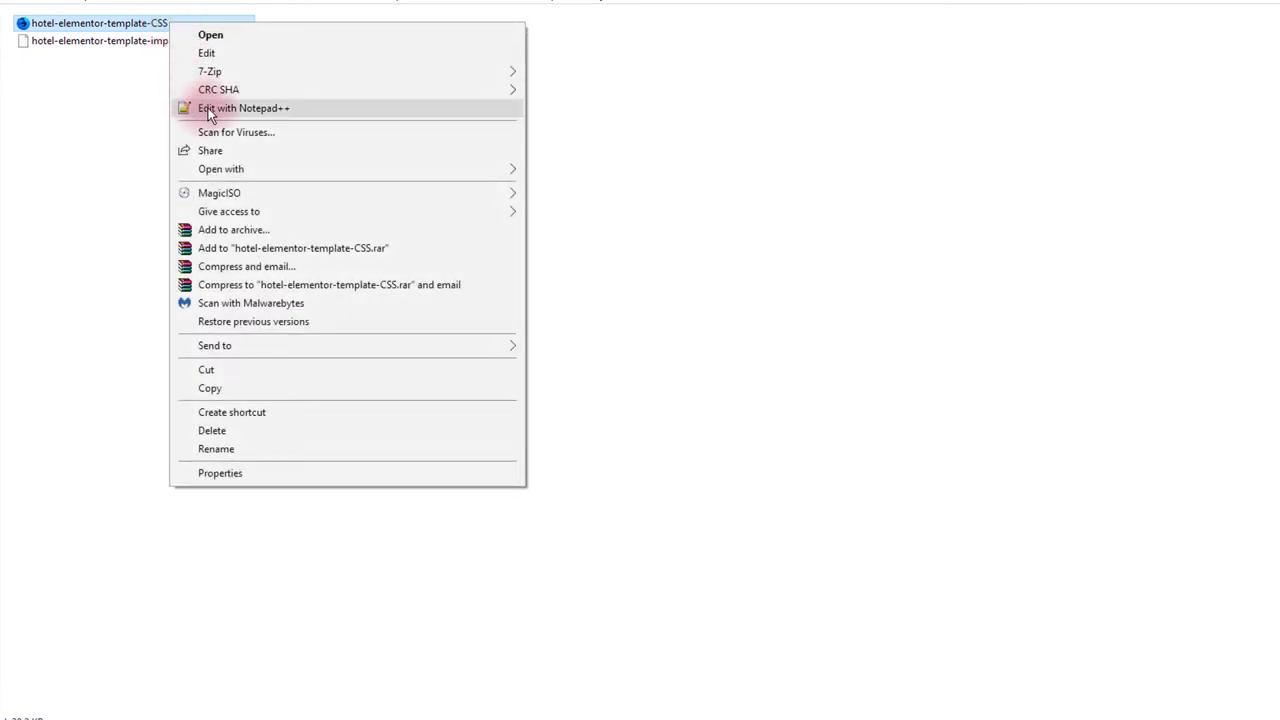
# Step: Open hotel-elementor-template-CSS with Edit with Notepad++
pyautogui.click(210, 109)
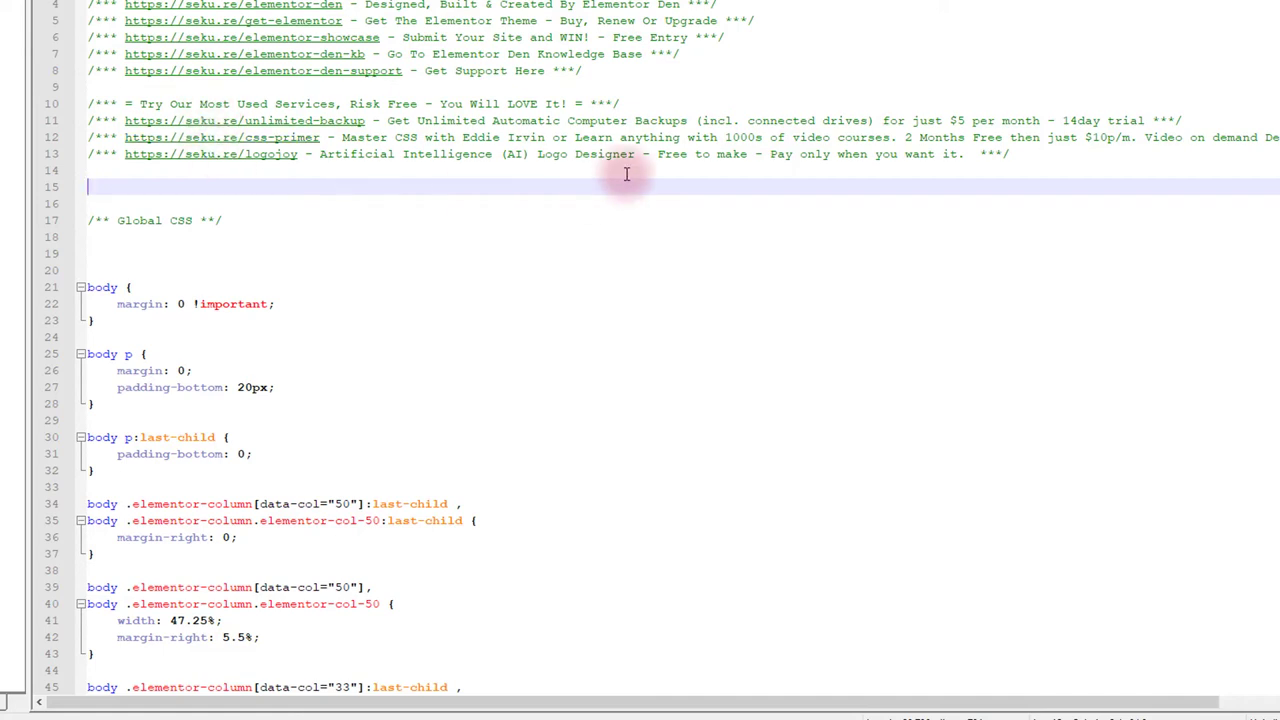
# Step: Select the entire hotel template CSS in Notepad++ for copying
pyautogui.click(537, 212)
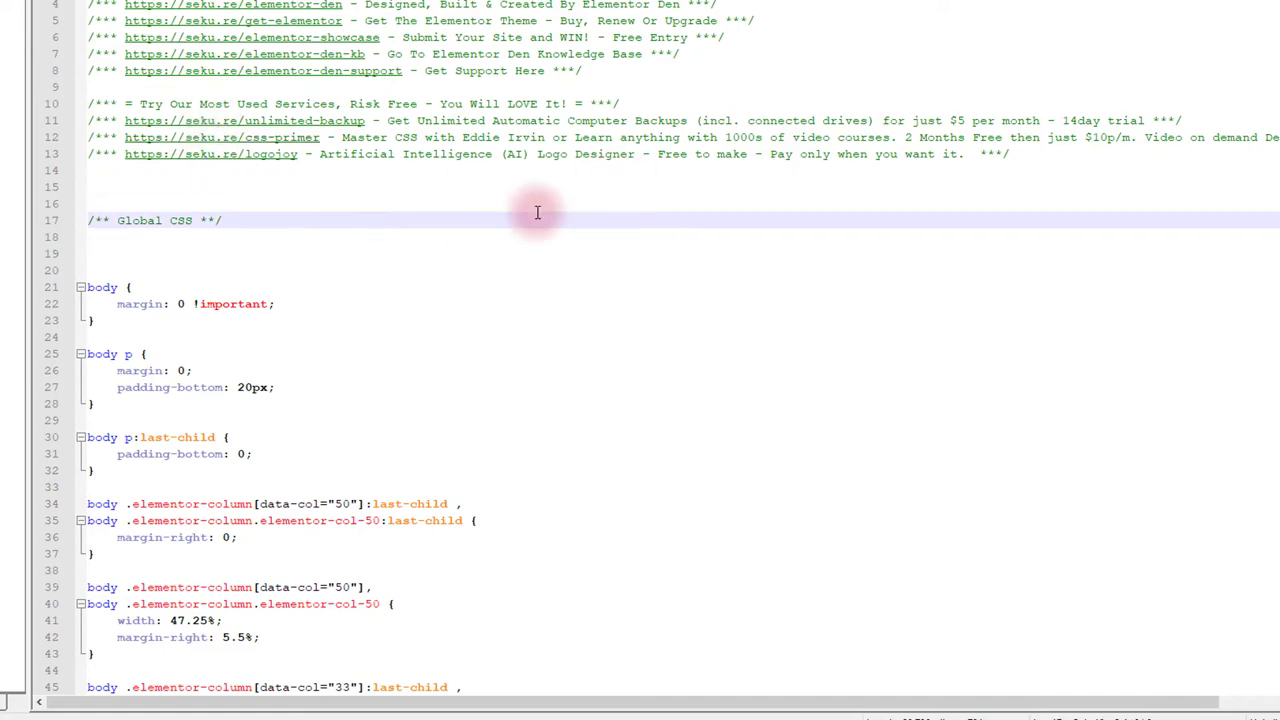
pyautogui.hotkey('ctrl', 'a')
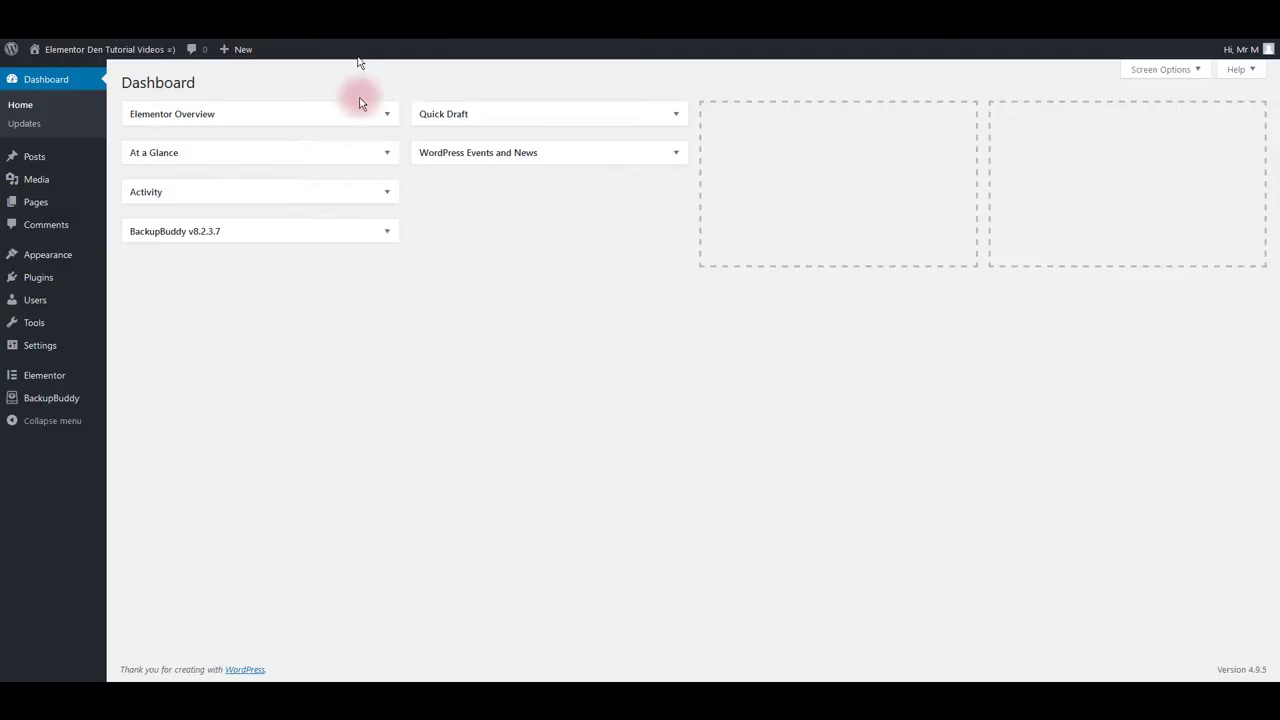
# Step: Paste the copied hotel template CSS into the Customizer's Additional CSS editor
pyautogui.moveTo(51, 254)
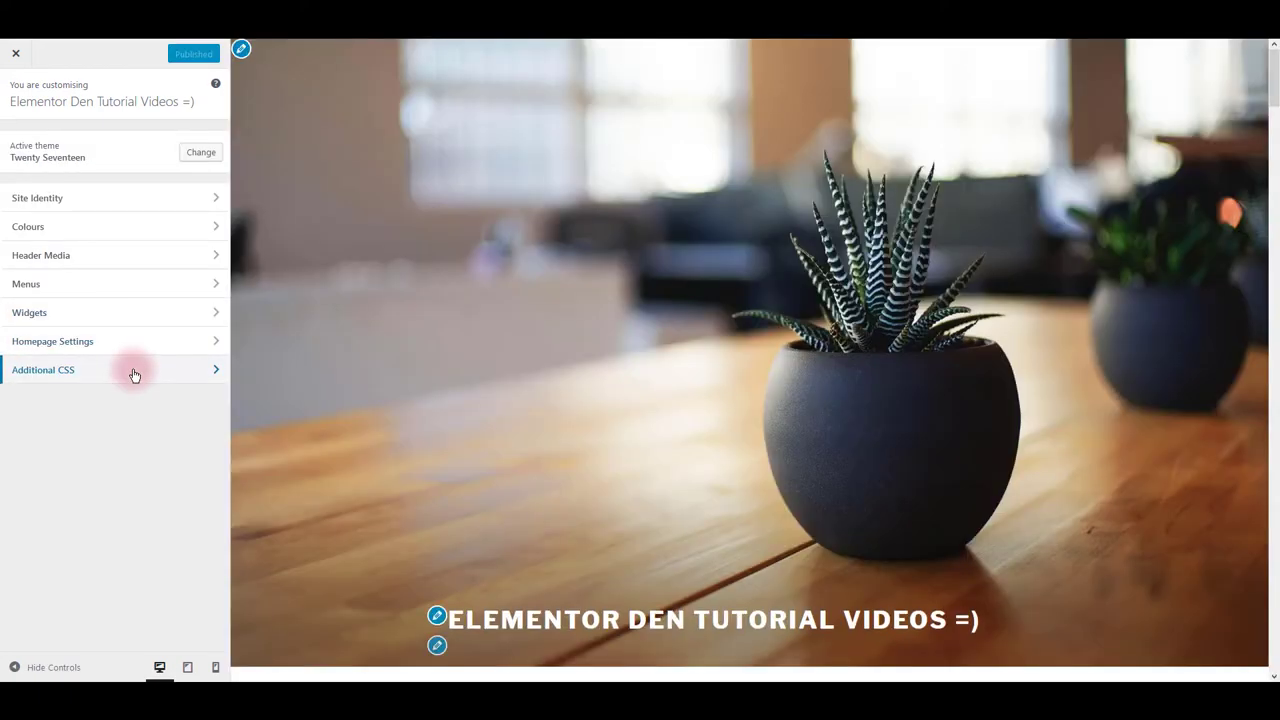
pyautogui.click(84, 376)
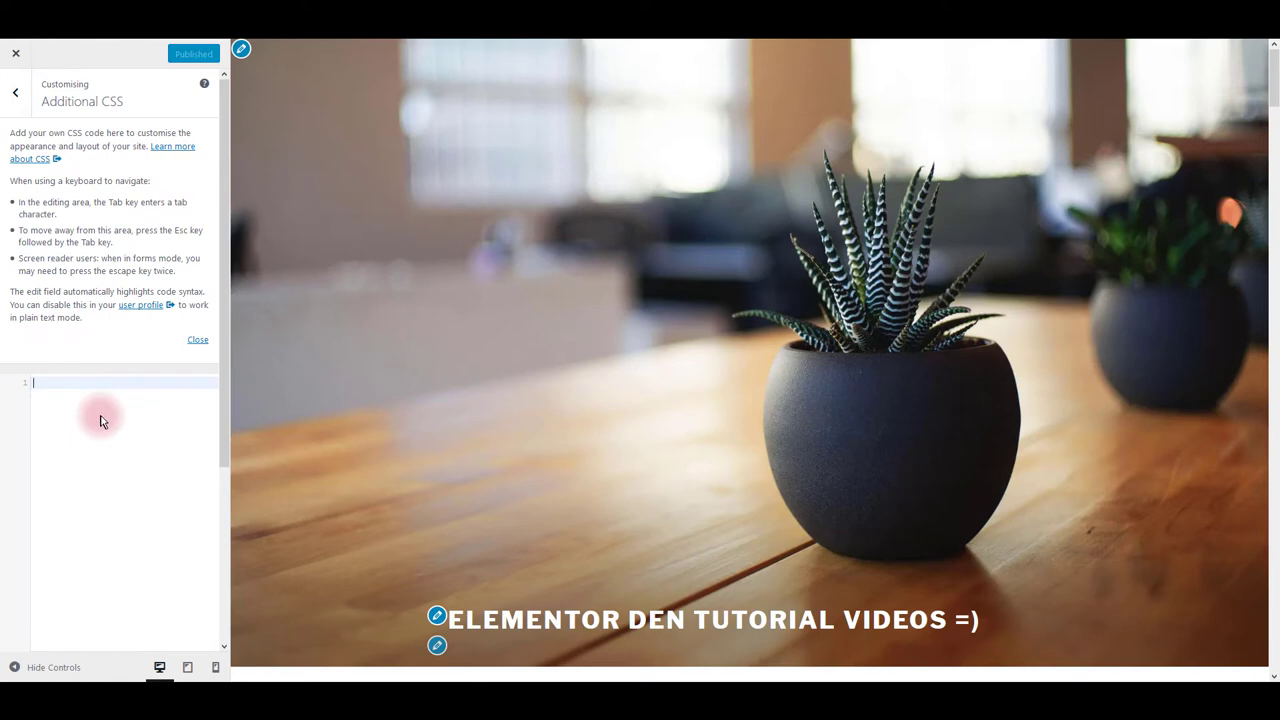
pyautogui.hotkey('ctrl', 'v')
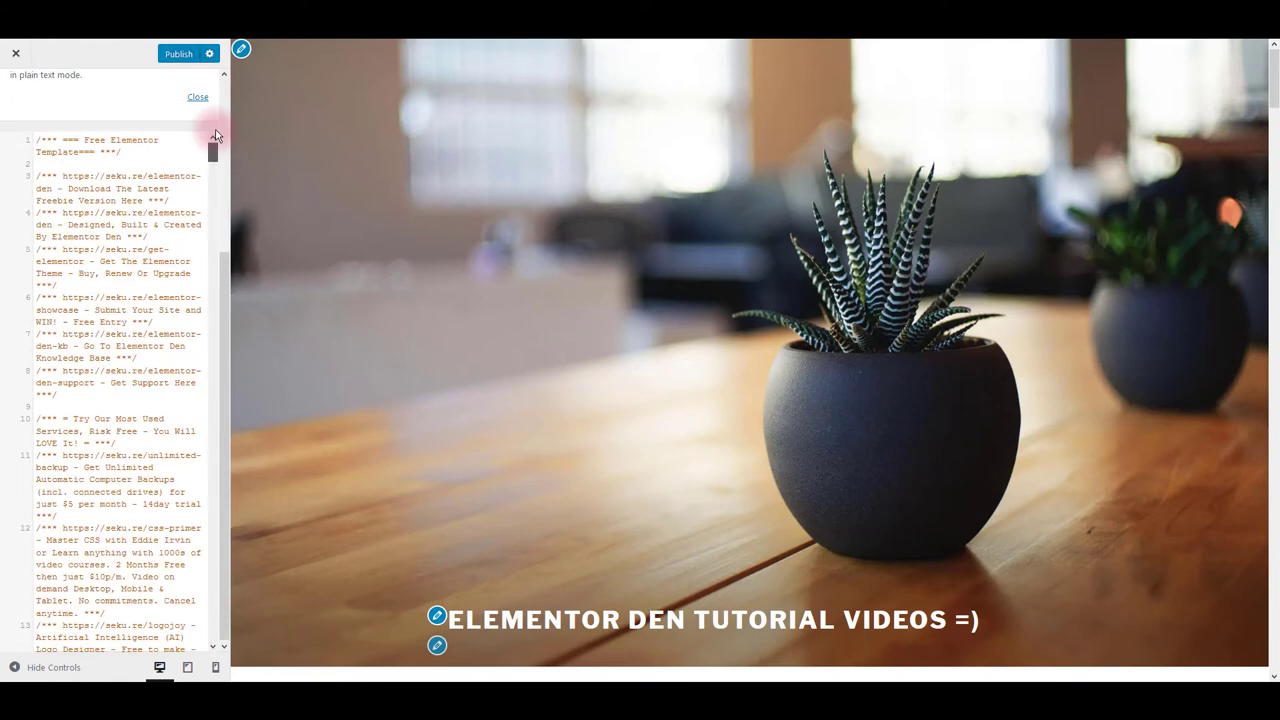
pyautogui.scroll(3, 130, 290)
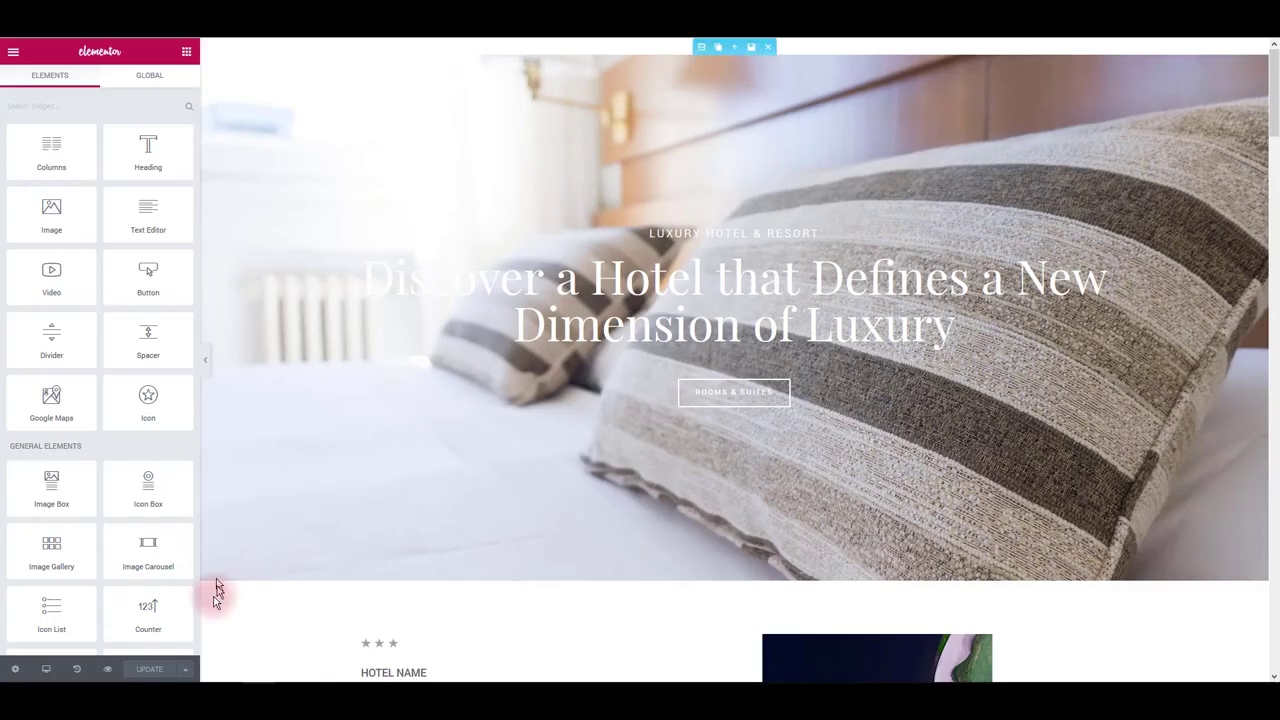
# Step: View the live hotel page and scroll through its gradient hero and headings
pyautogui.click(108, 669)
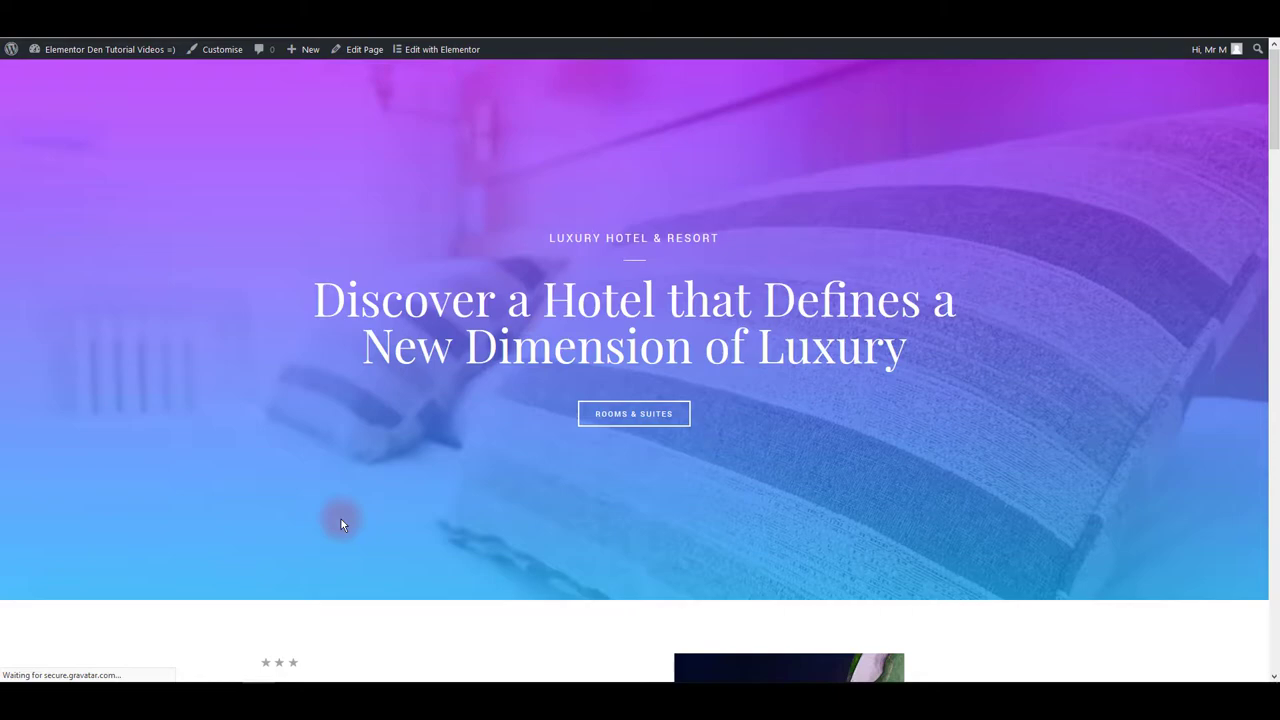
pyautogui.scroll(-7, 341, 519)
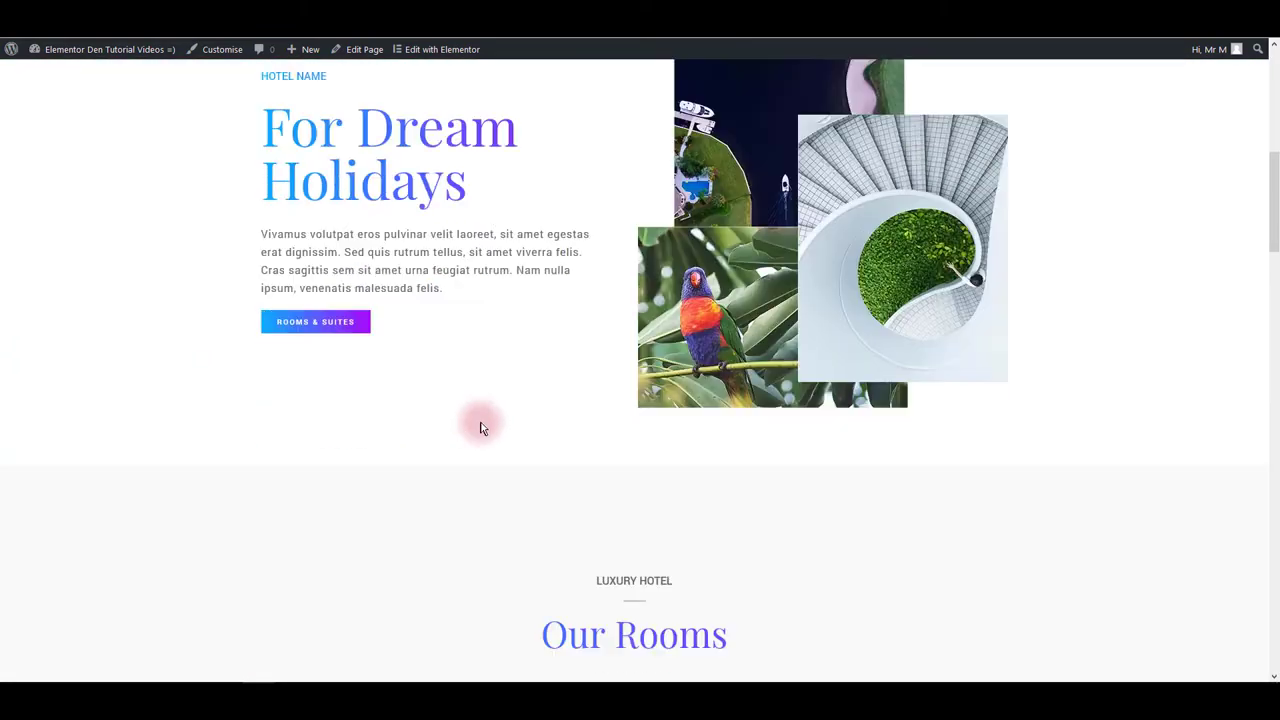
pyautogui.scroll(-15, 785, 300)
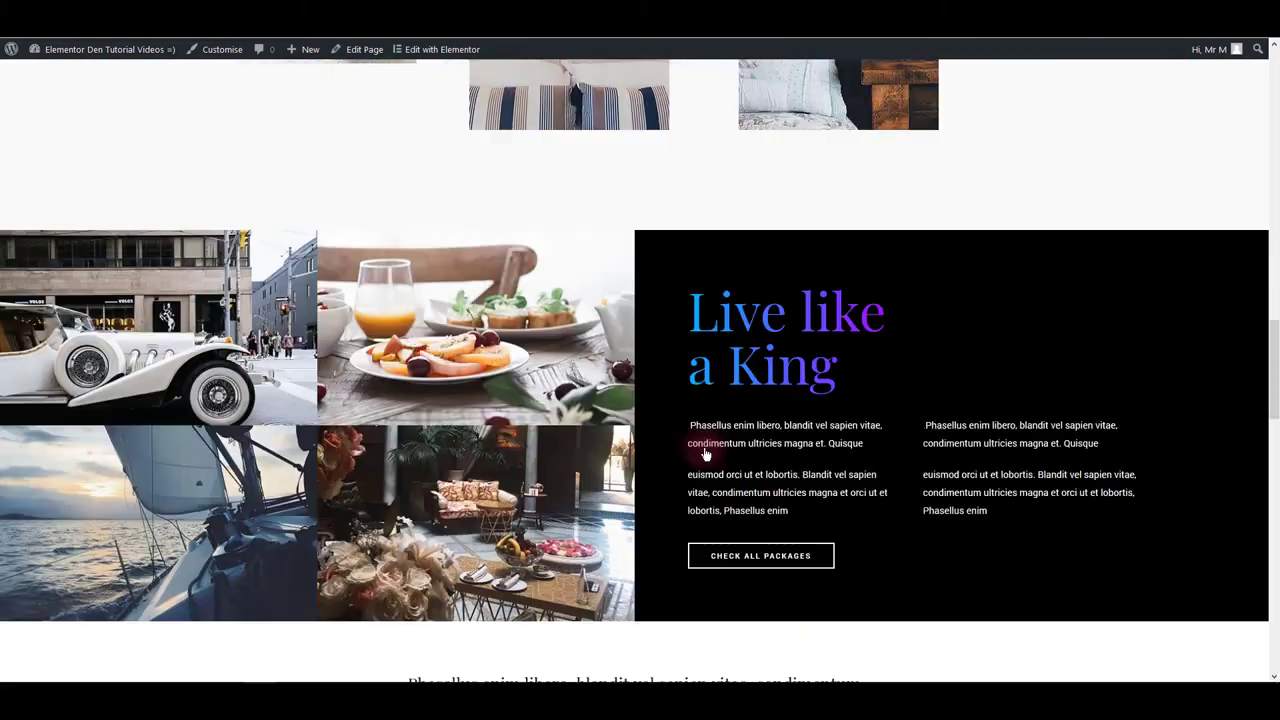
pyautogui.scroll(-10, 966, 468)
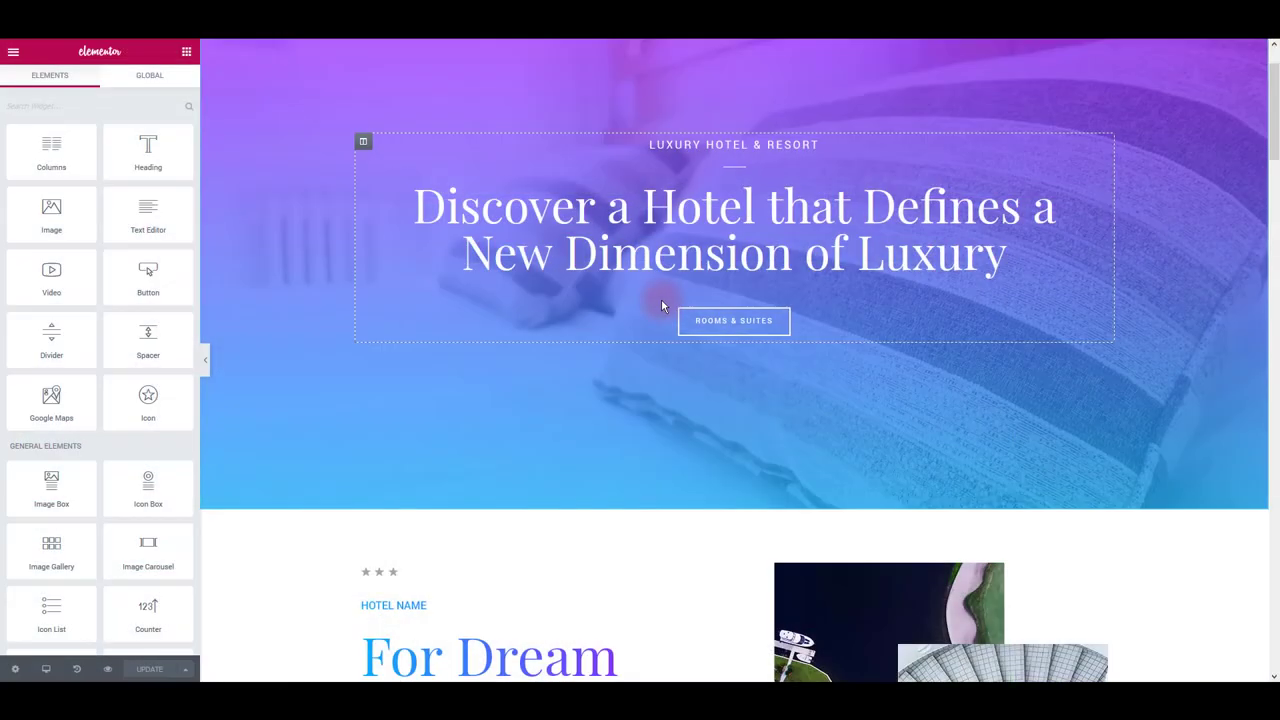
# Step: Swap the hero section's background image for the photo of people standing in jeans
pyautogui.scroll(1, 753, 375)
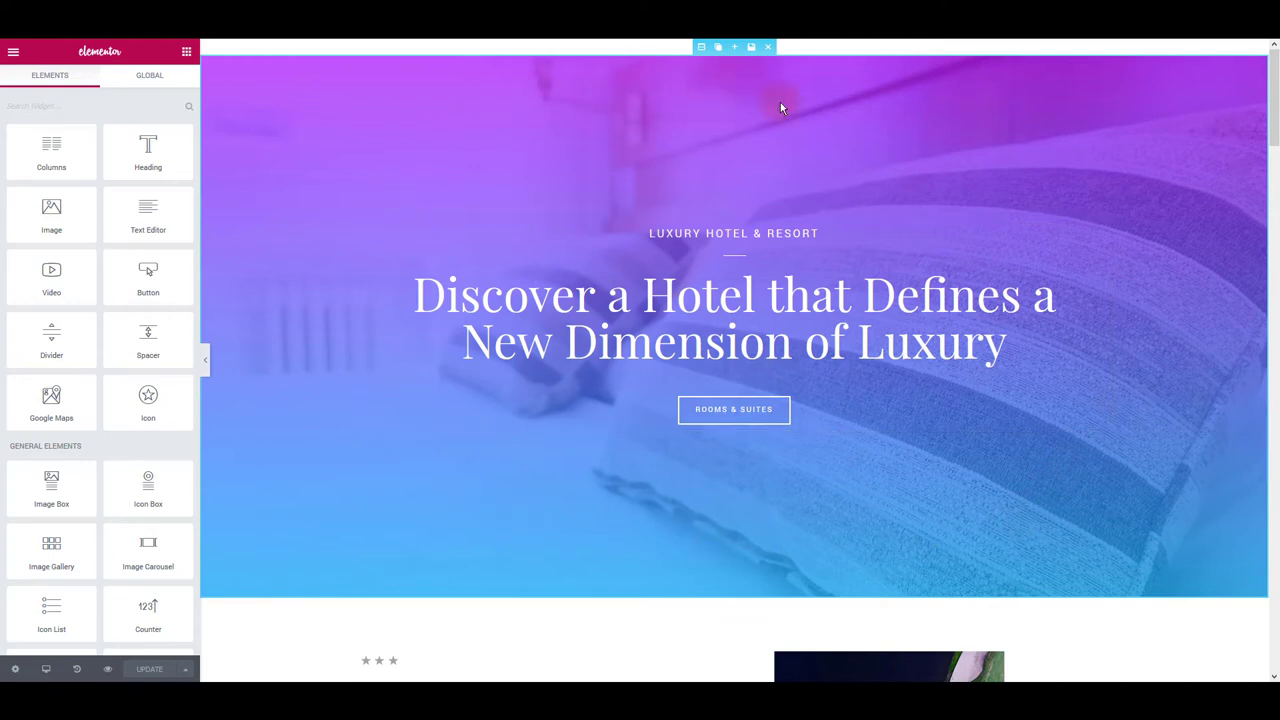
pyautogui.click(700, 47)
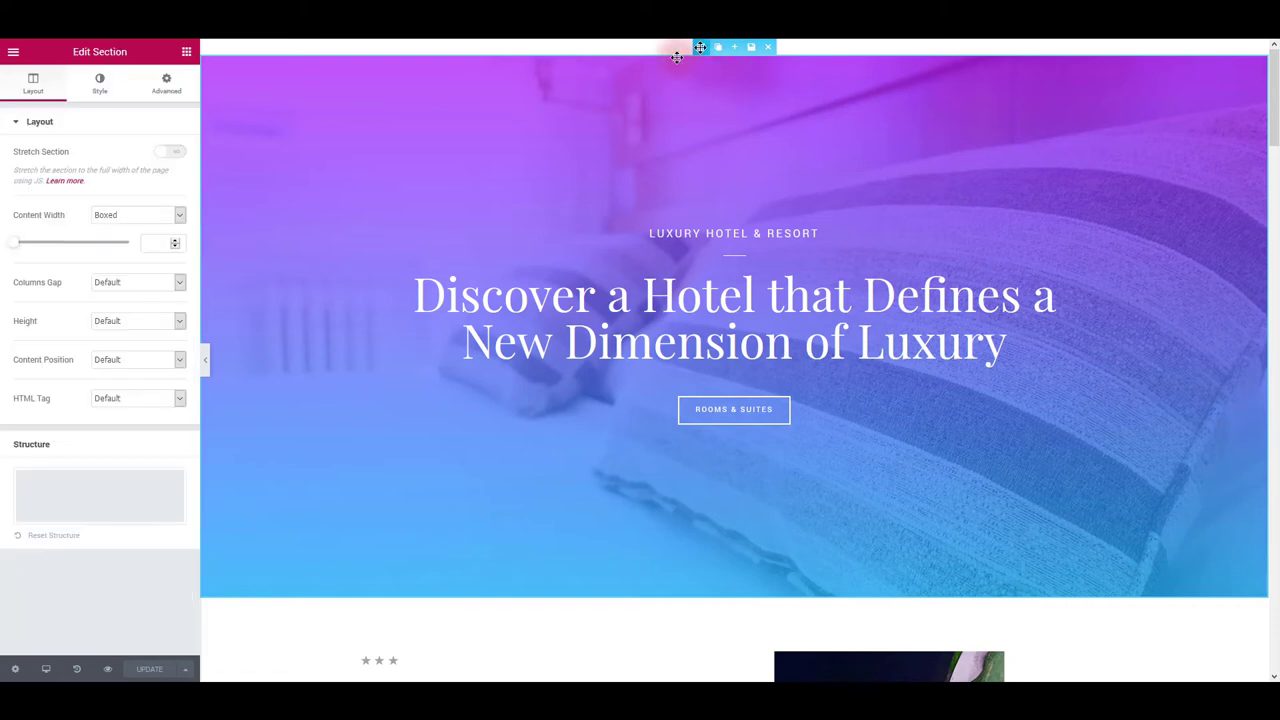
pyautogui.click(100, 88)
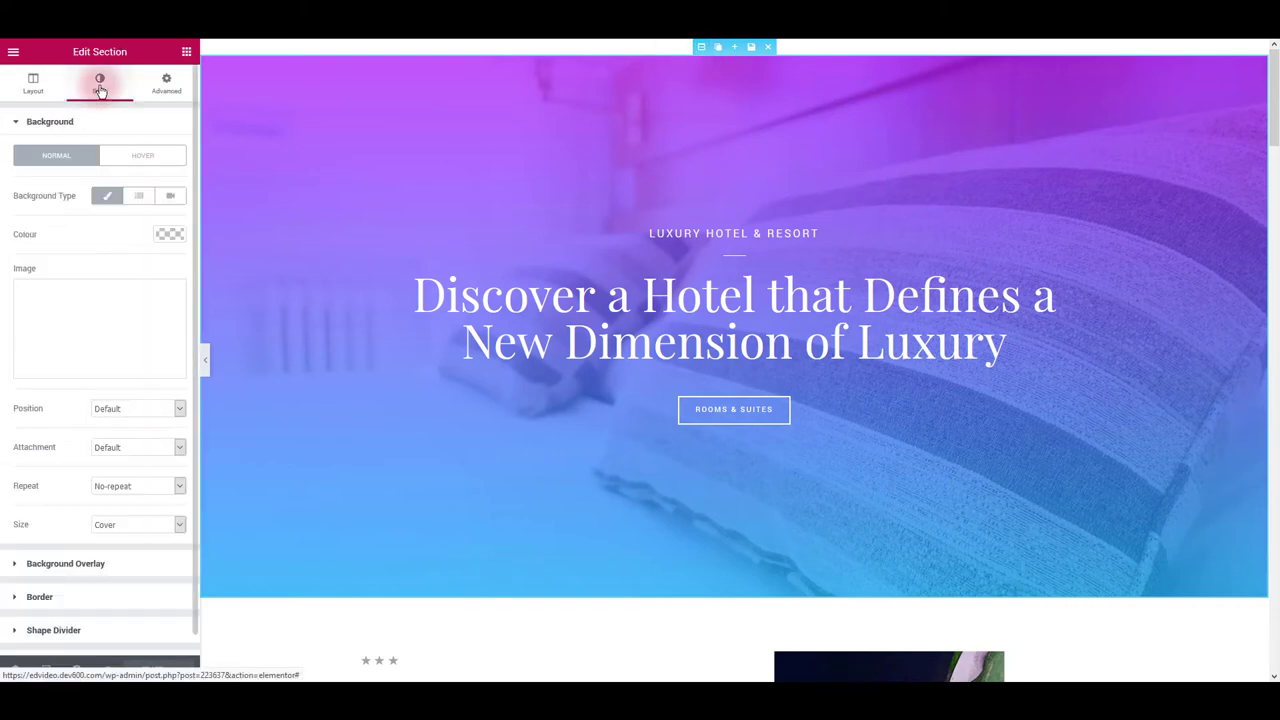
pyautogui.click(67, 313)
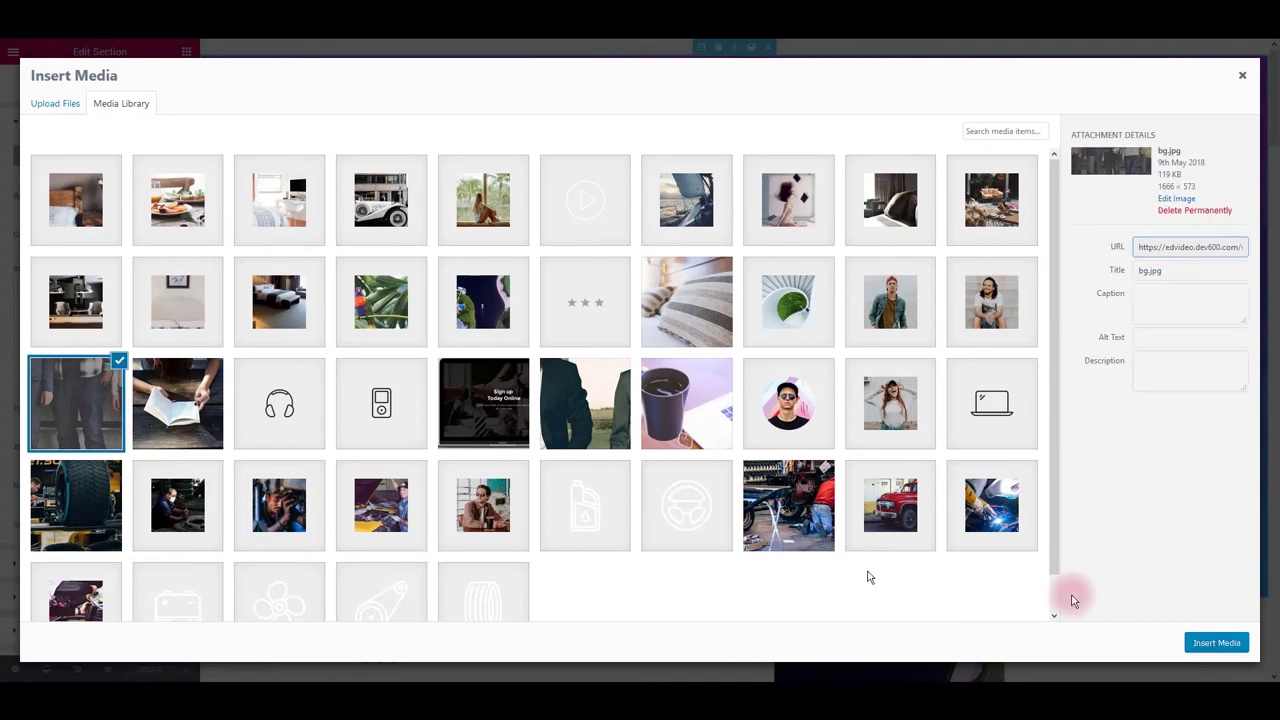
pyautogui.click(1215, 643)
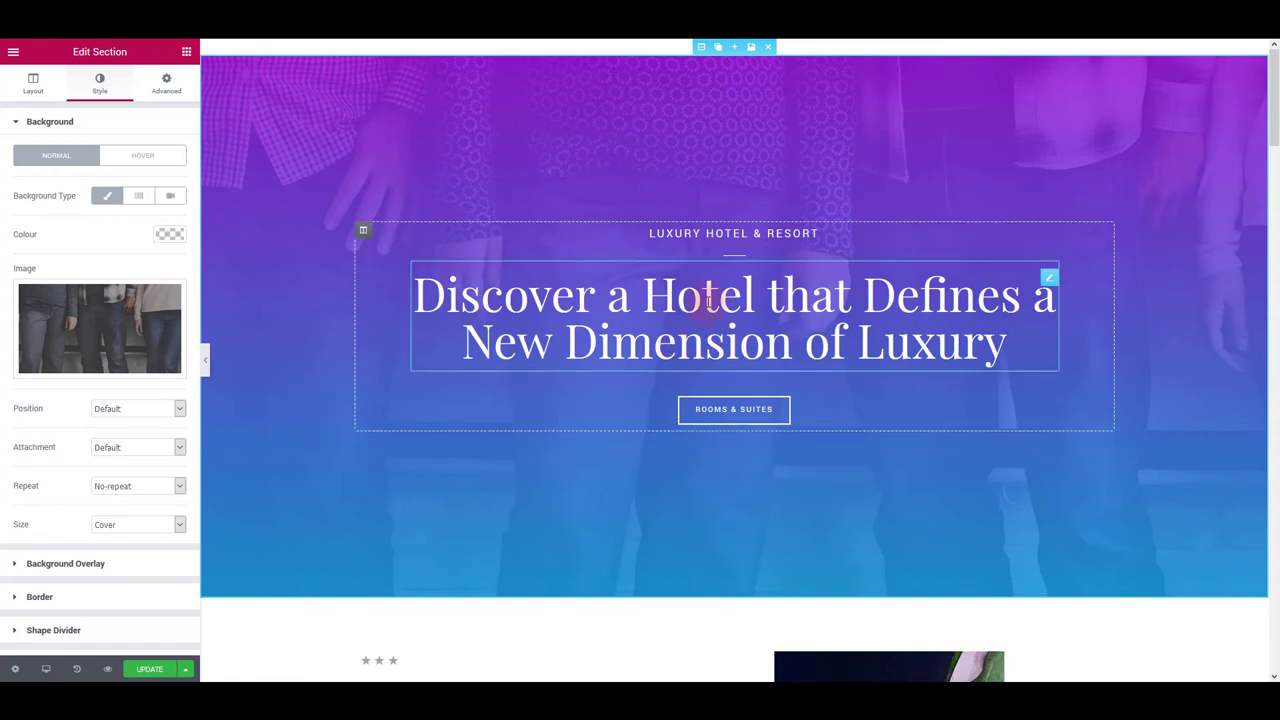
# Step: Set the hero heading's text colour to the green preset
pyautogui.click(700, 295)
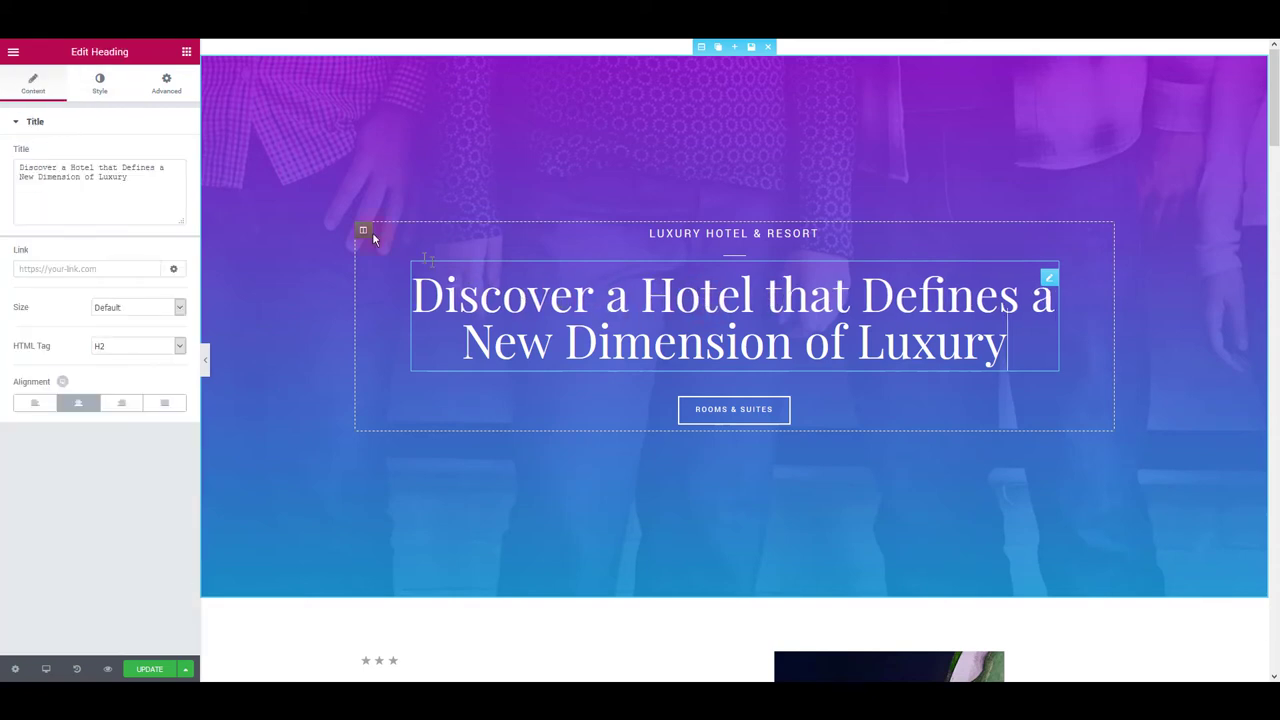
pyautogui.click(99, 84)
pyautogui.click(167, 153)
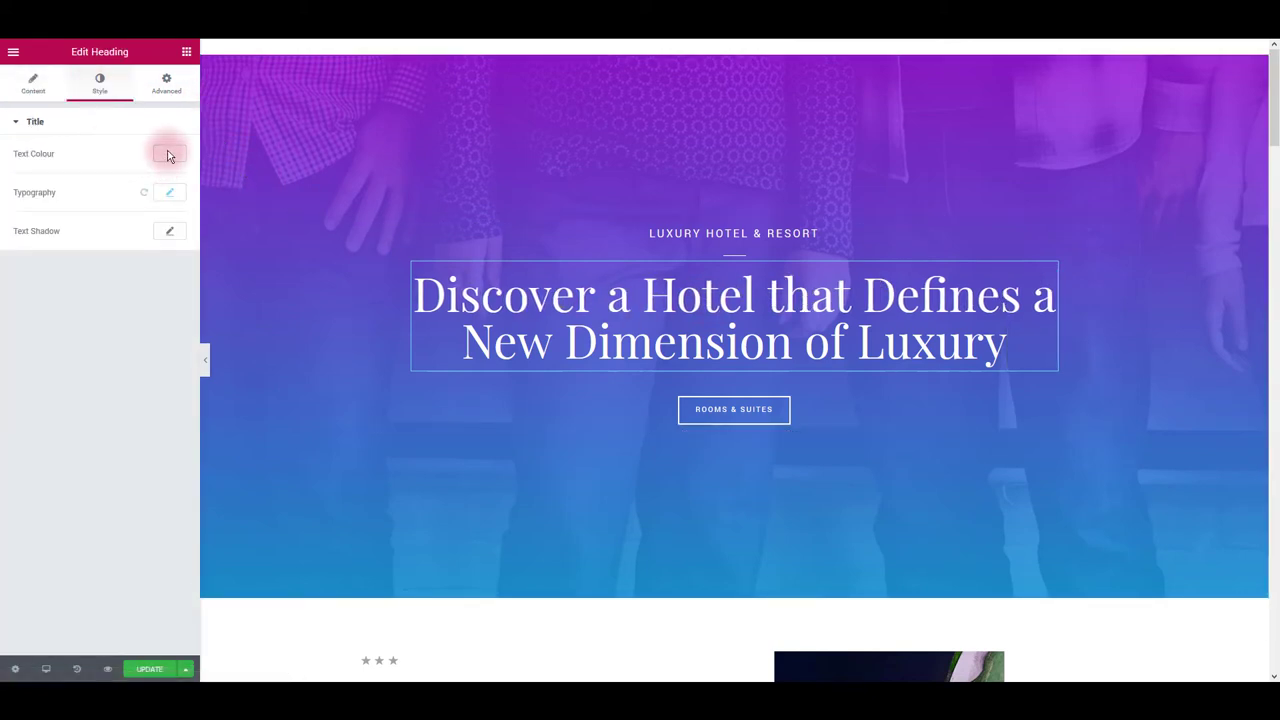
pyautogui.click(104, 311)
pyautogui.click(103, 410)
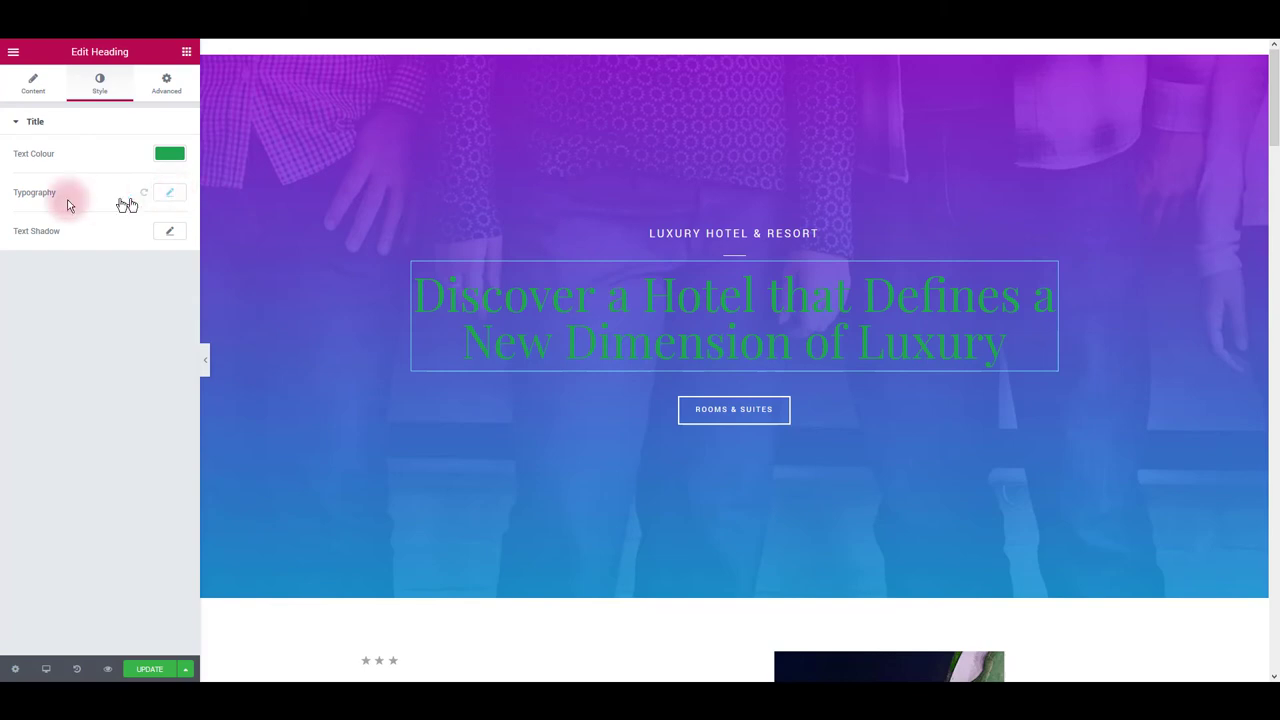
# Step: Set the heading typography to size 61 with letter spacing 1.1
pyautogui.click(166, 197)
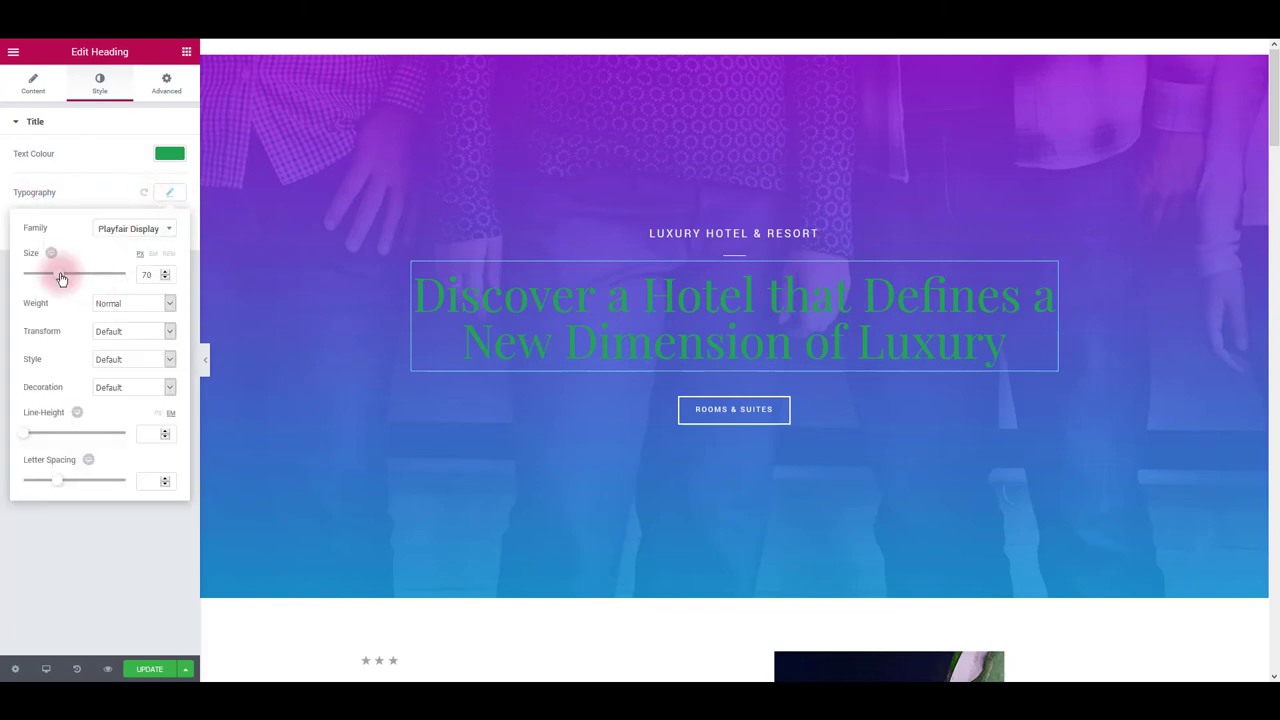
pyautogui.moveTo(60, 277)
pyautogui.mouseDown()
pyautogui.moveTo(30, 276)
pyautogui.moveTo(60, 278)
pyautogui.mouseUp()
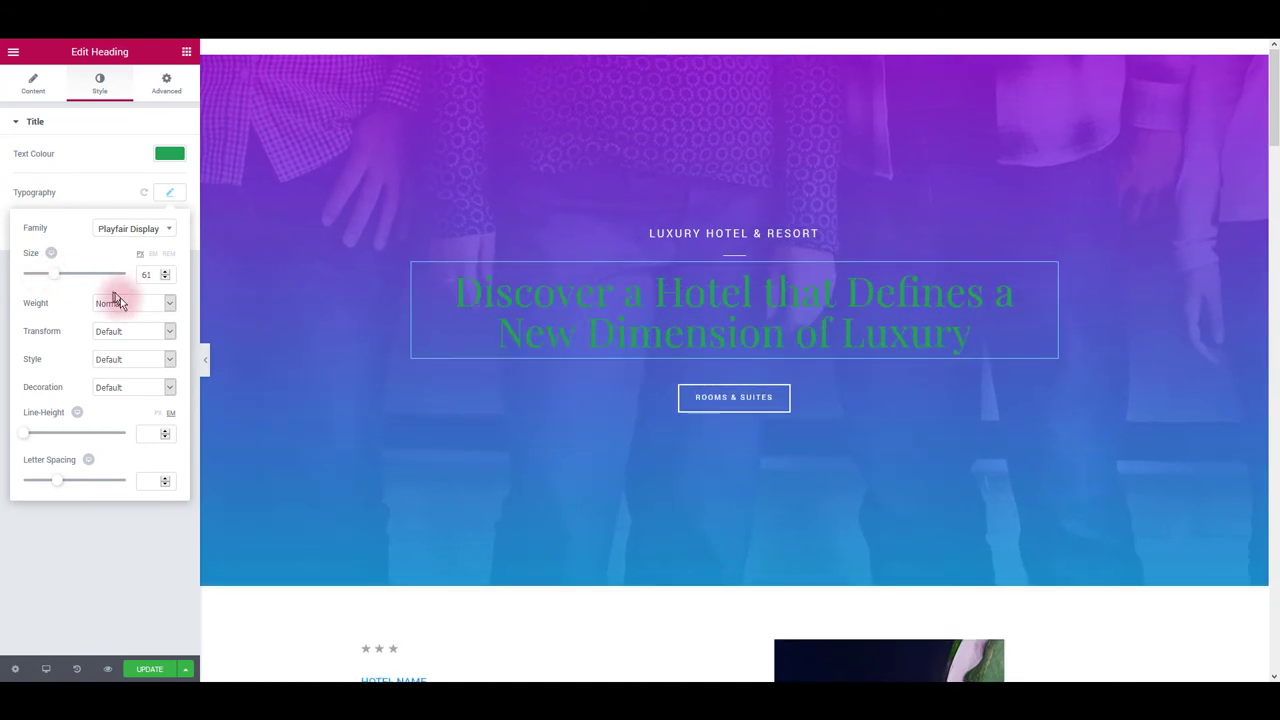
pyautogui.click(117, 300)
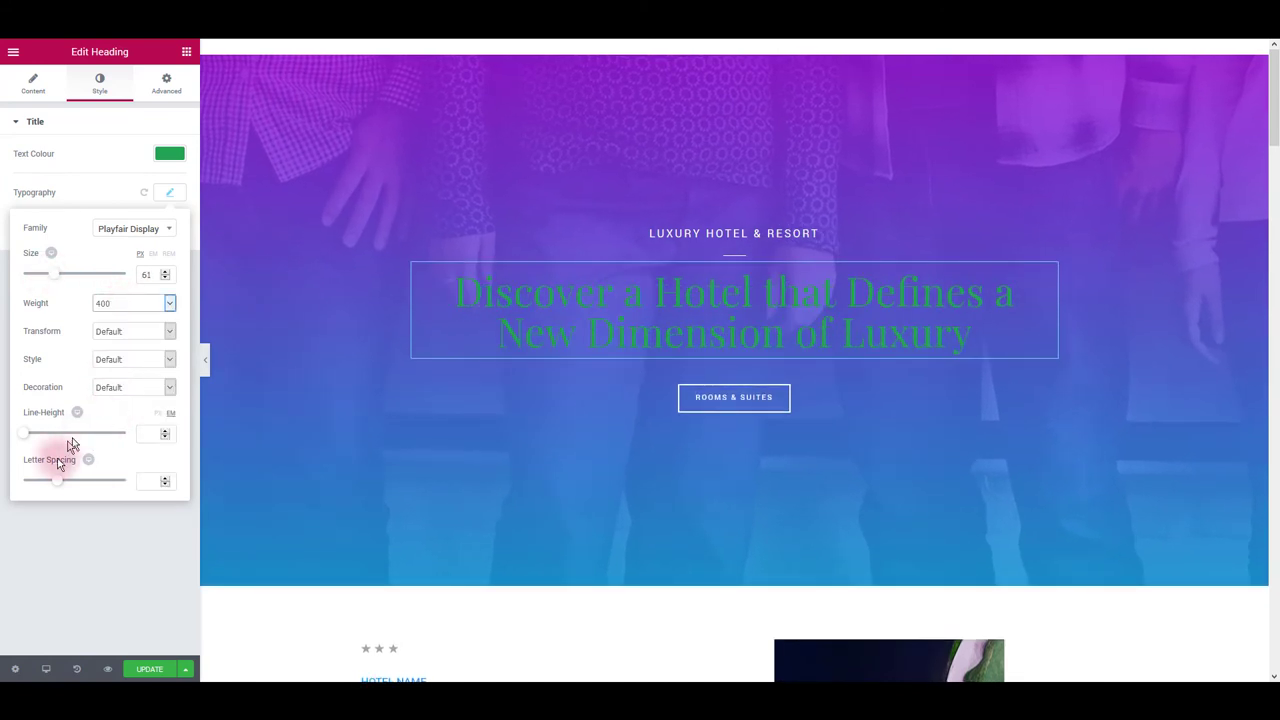
pyautogui.moveTo(55, 485)
pyautogui.mouseDown()
pyautogui.moveTo(85, 488)
pyautogui.moveTo(62, 489)
pyautogui.mouseUp()
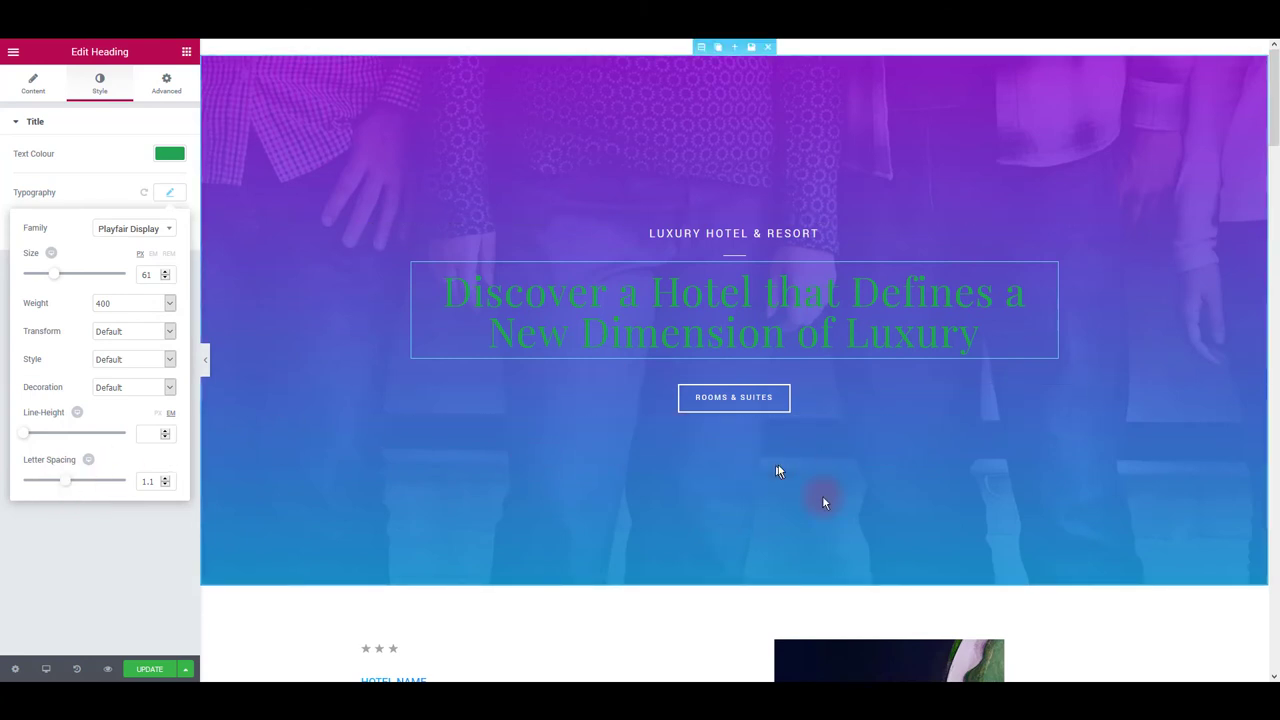
# Step: Give the ROOMS & SUITES button a green #23a455 hover background colour
pyautogui.click(782, 406)
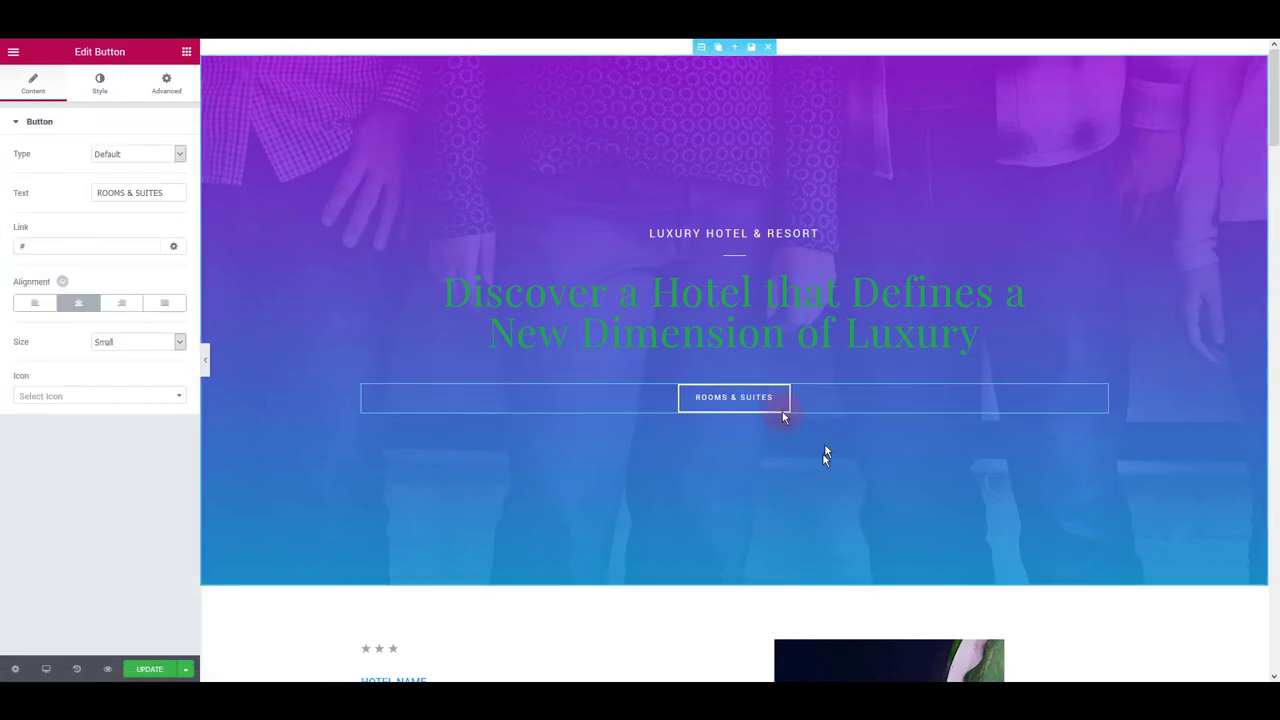
pyautogui.click(105, 90)
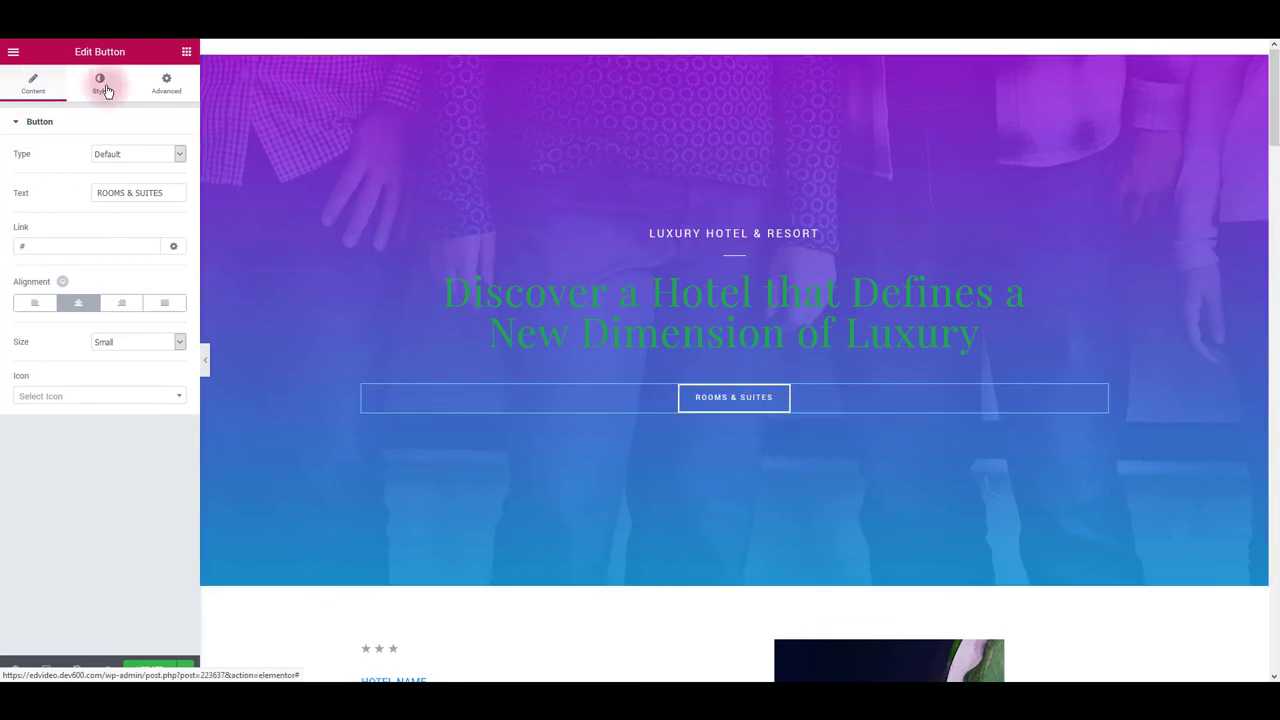
pyautogui.click(110, 270)
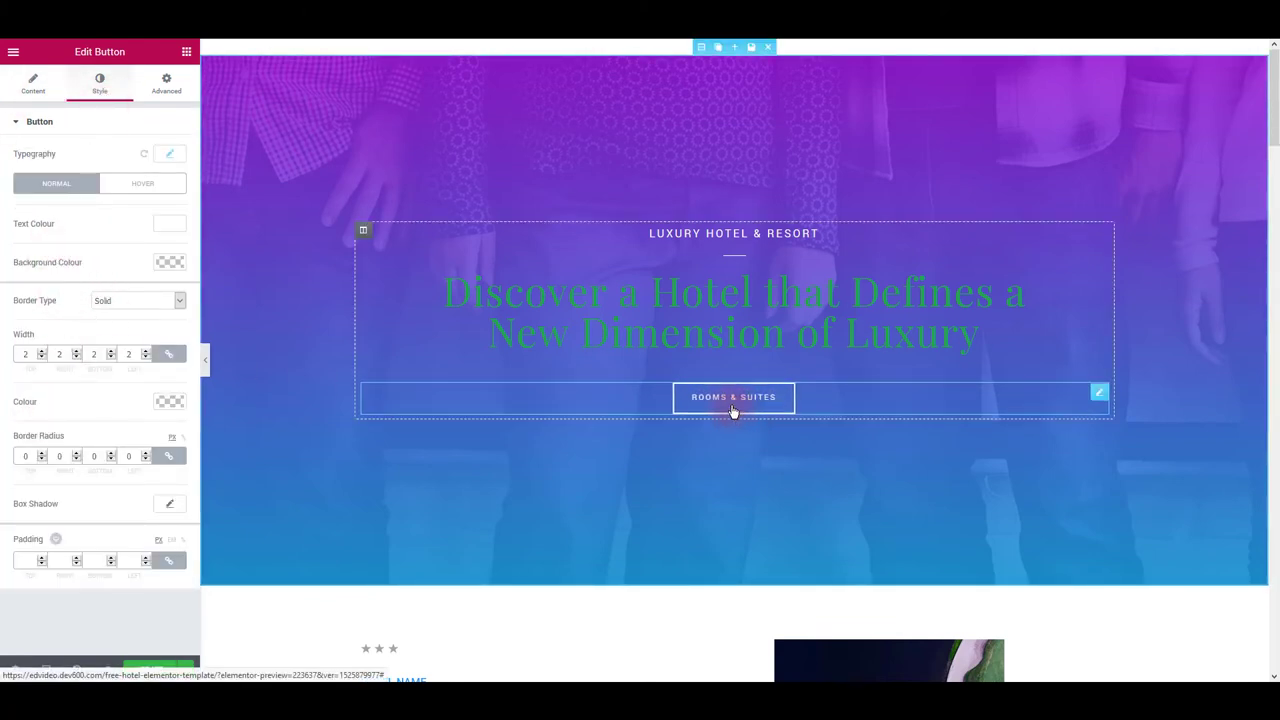
pyautogui.click(122, 186)
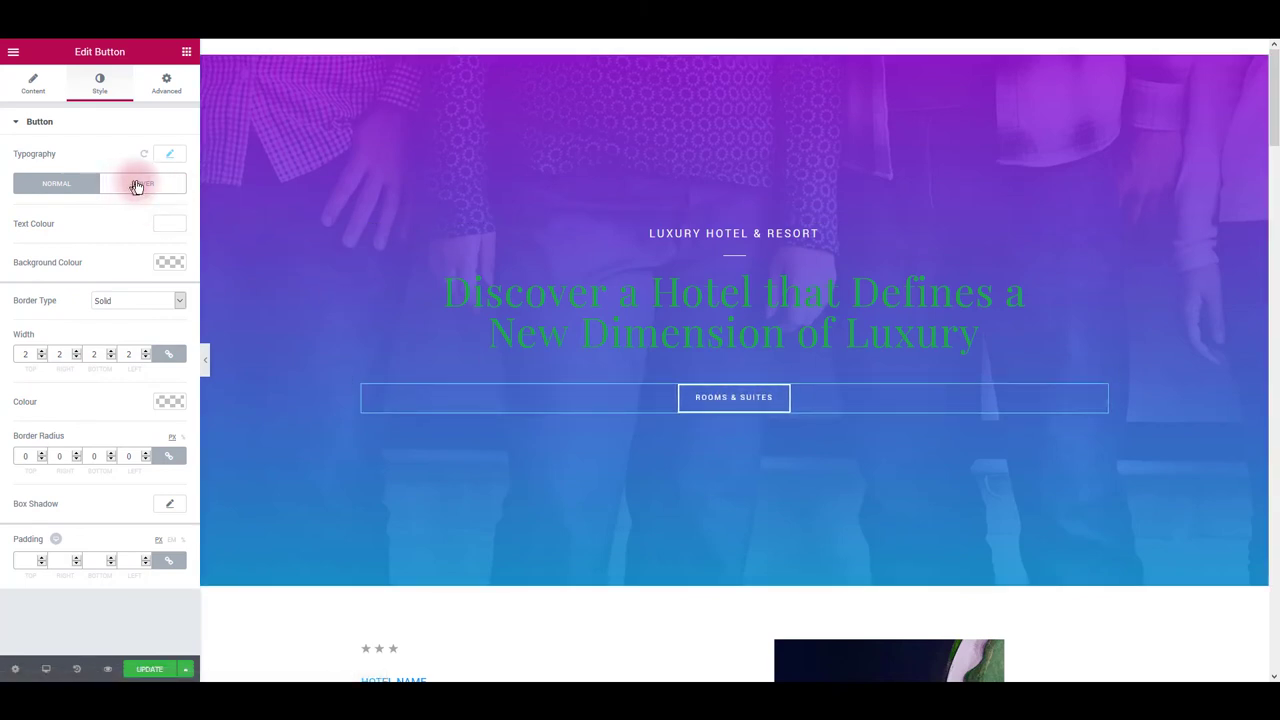
pyautogui.click(168, 264)
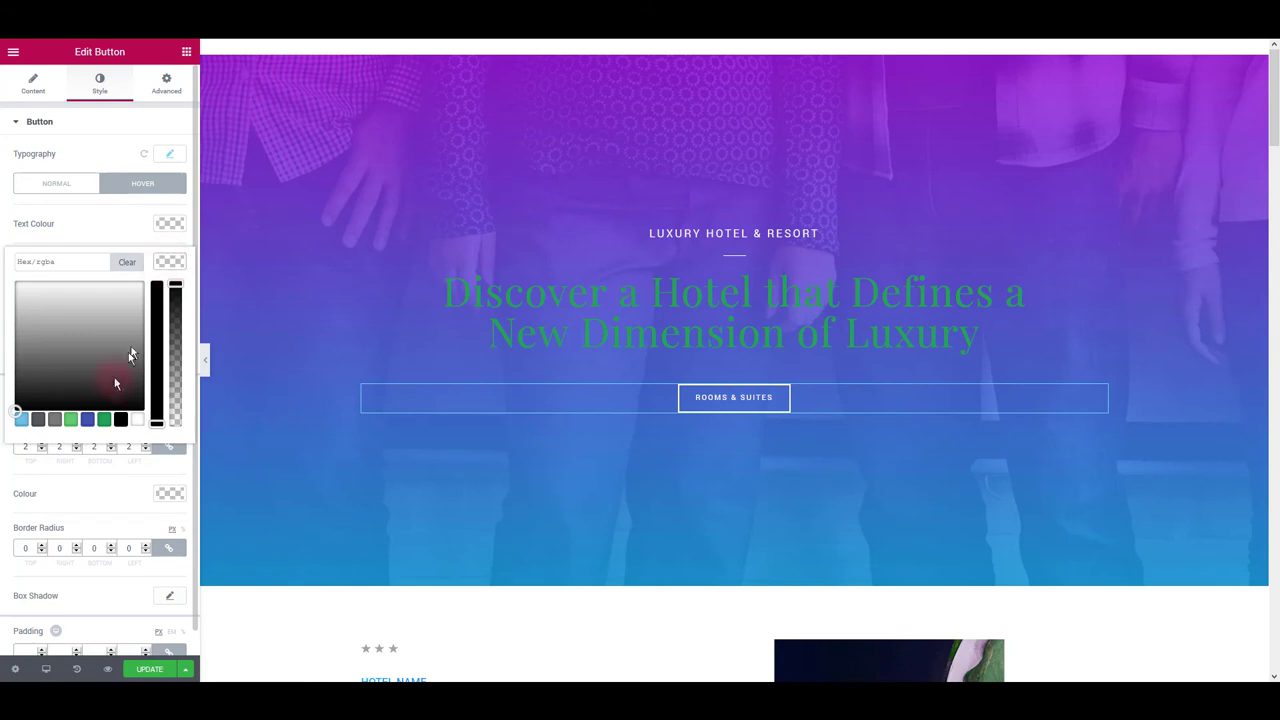
pyautogui.click(104, 419)
# Step: Set the button's hover border colour to the same green #23a455
pyautogui.click(115, 236)
pyautogui.click(166, 298)
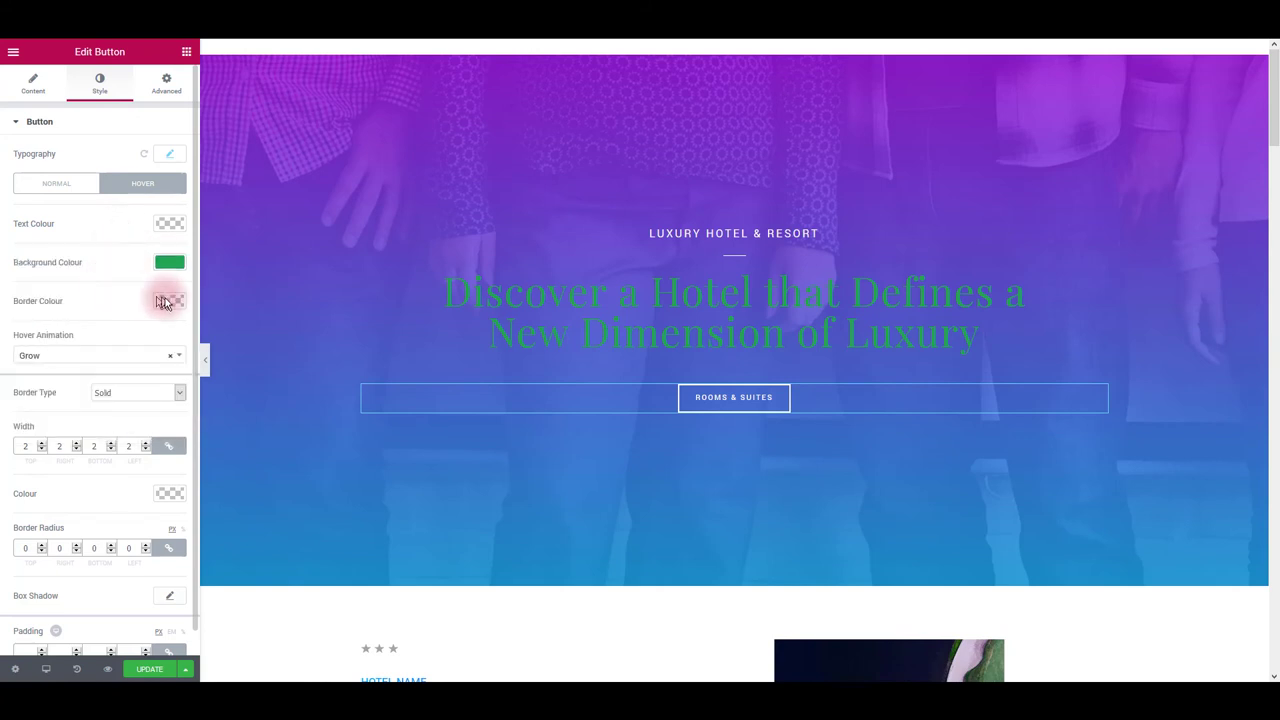
pyautogui.click(105, 458)
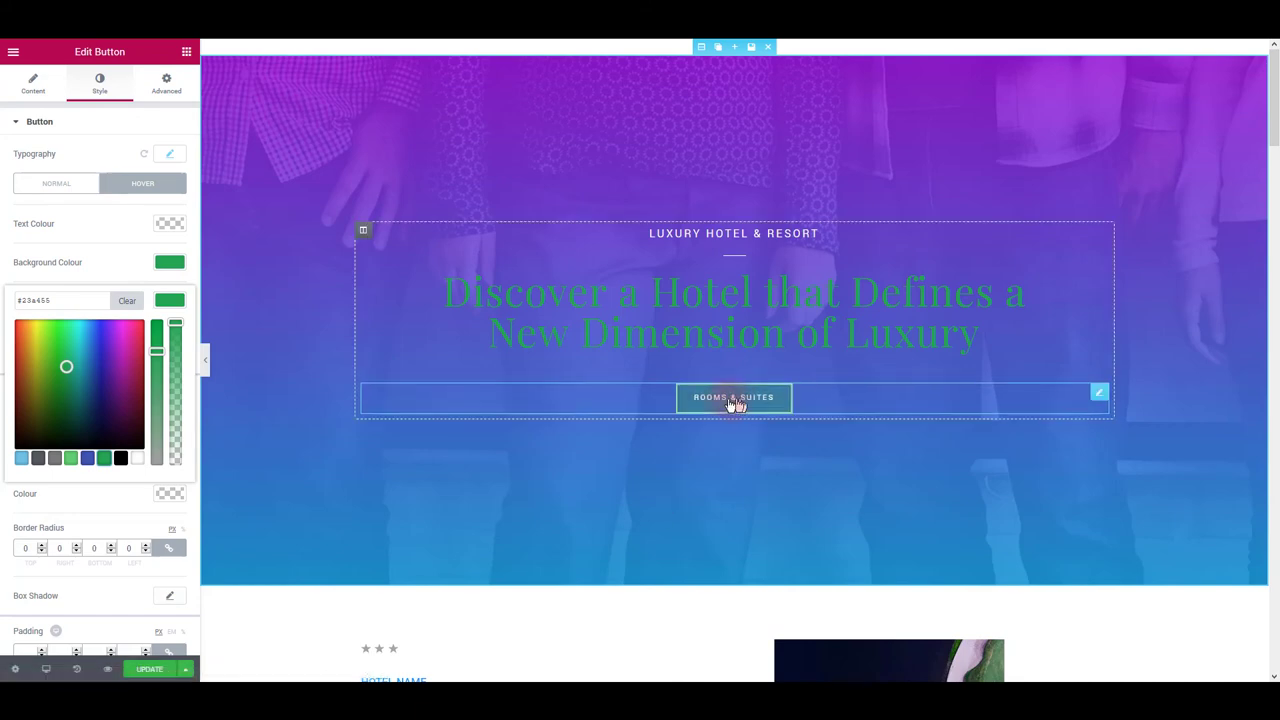
# Step: Select the spiral staircase photo beside 'For Dream Holidays' to show its Large 1030 x 1030 image settings
pyautogui.scroll(-5, 711, 434)
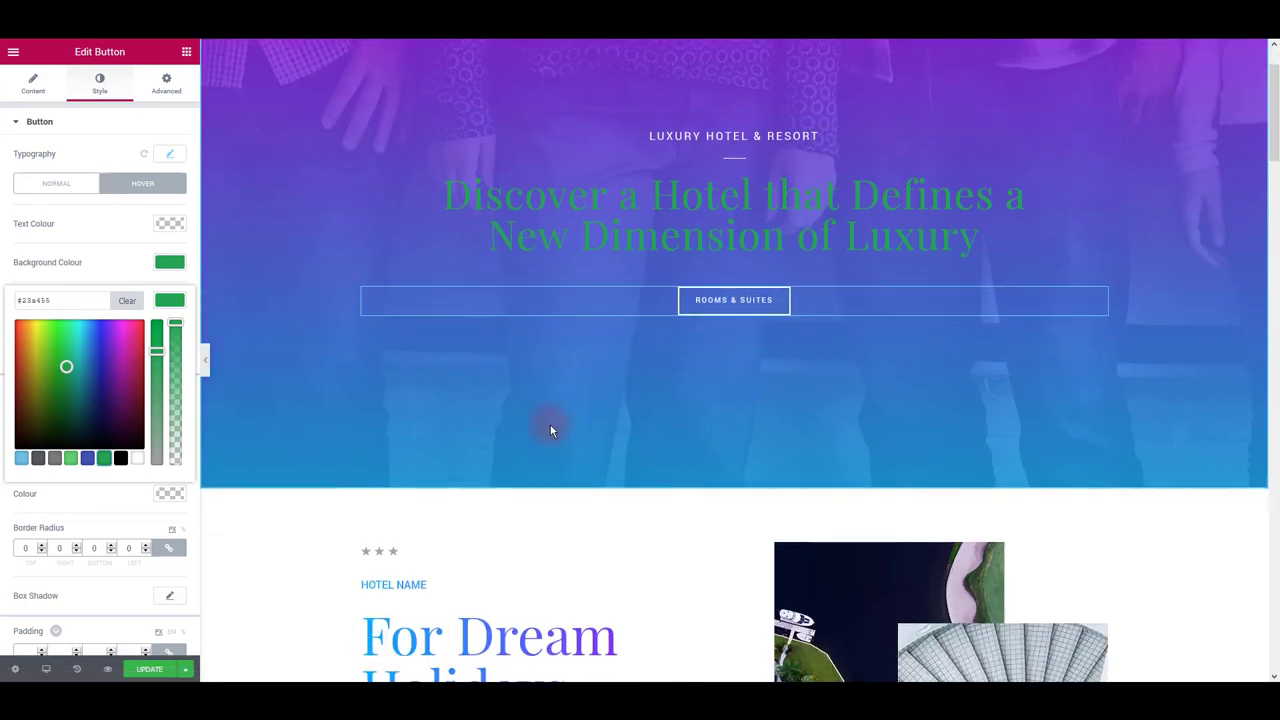
pyautogui.scroll(-1, 529, 374)
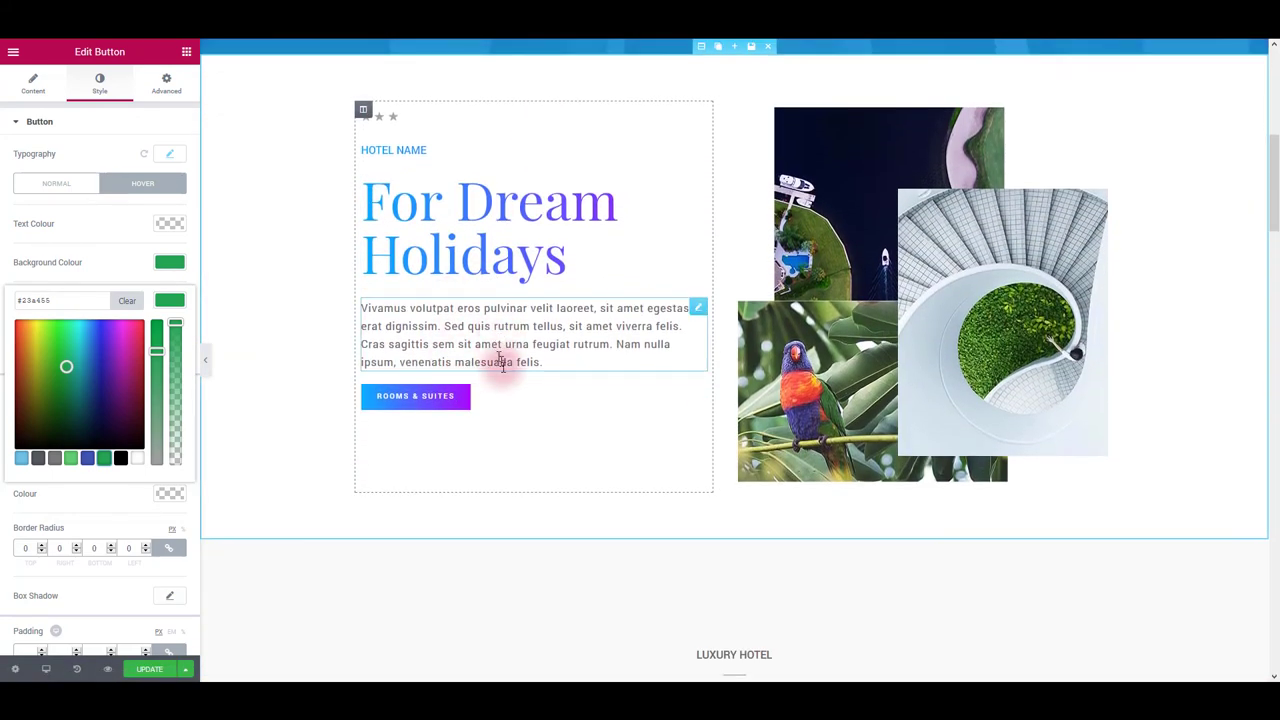
pyautogui.scroll(-1, 1022, 261)
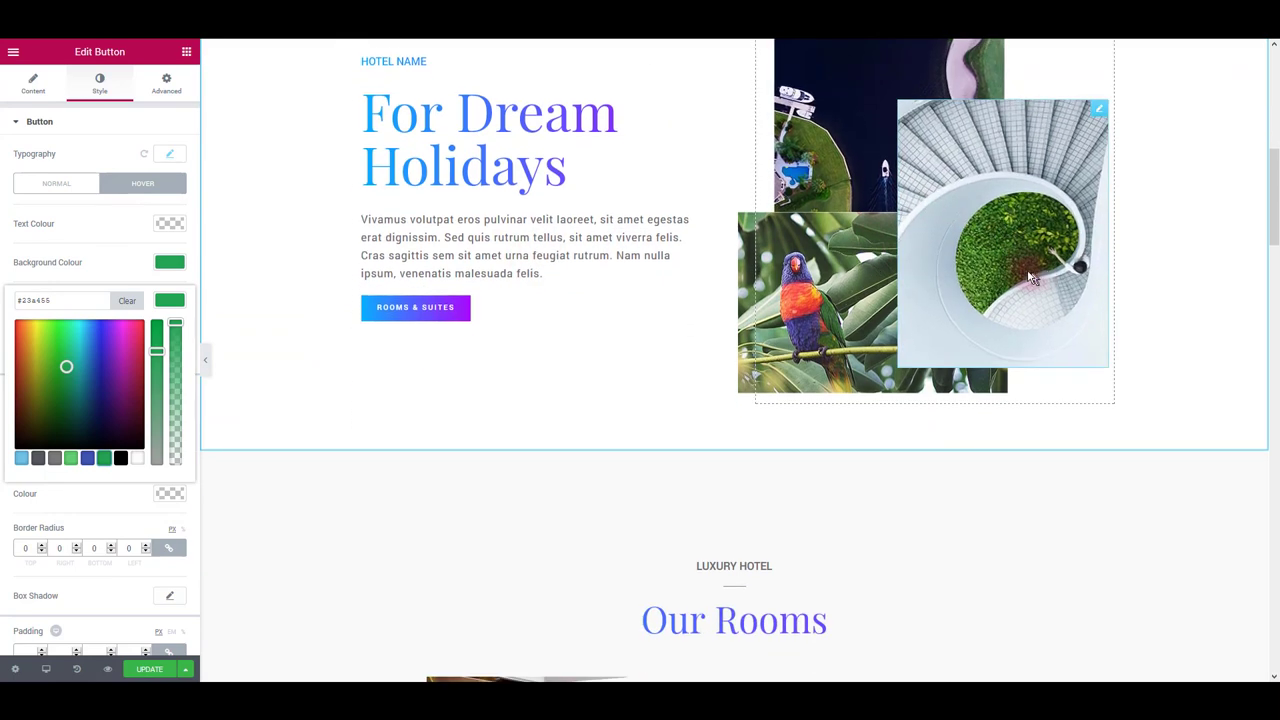
pyautogui.click(984, 288)
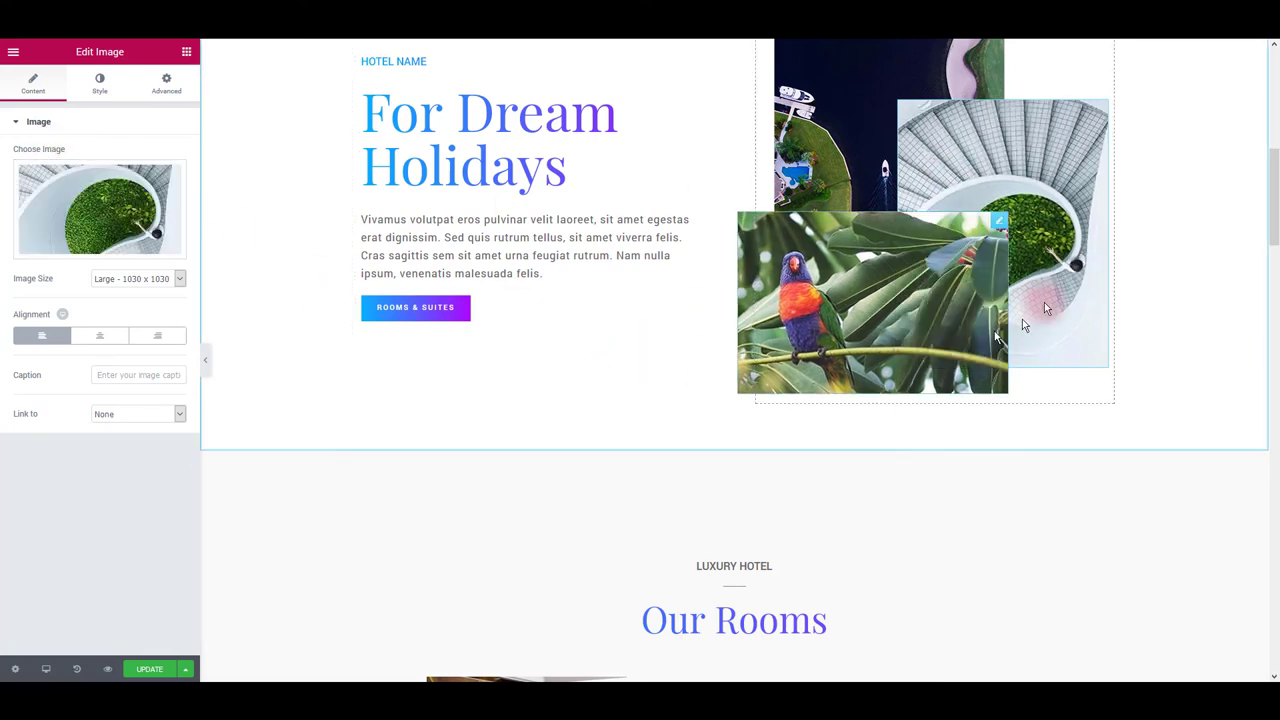
pyautogui.scroll(-15, 839, 378)
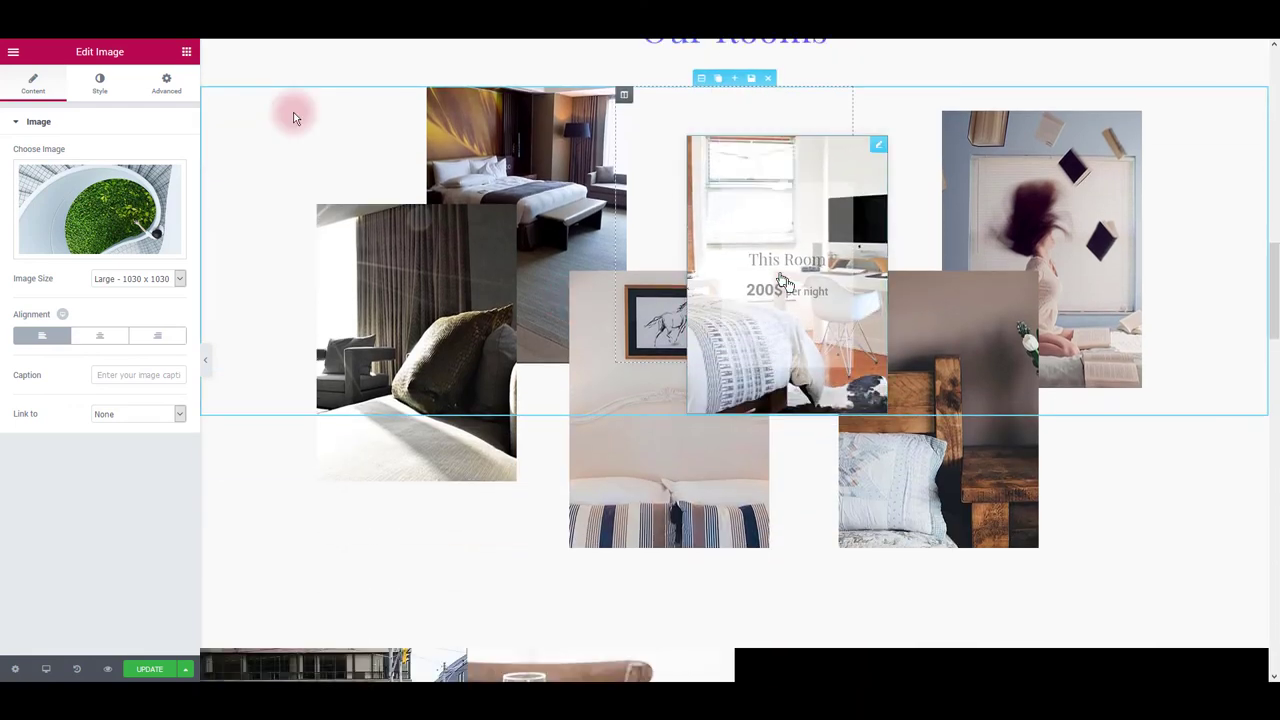
# Step: Select the closing 'The Art of Meeting Your Highest Expectations' video section near the footer
pyautogui.click(643, 401)
pyautogui.scroll(2, 643, 400)
pyautogui.scroll(-2, 645, 430)
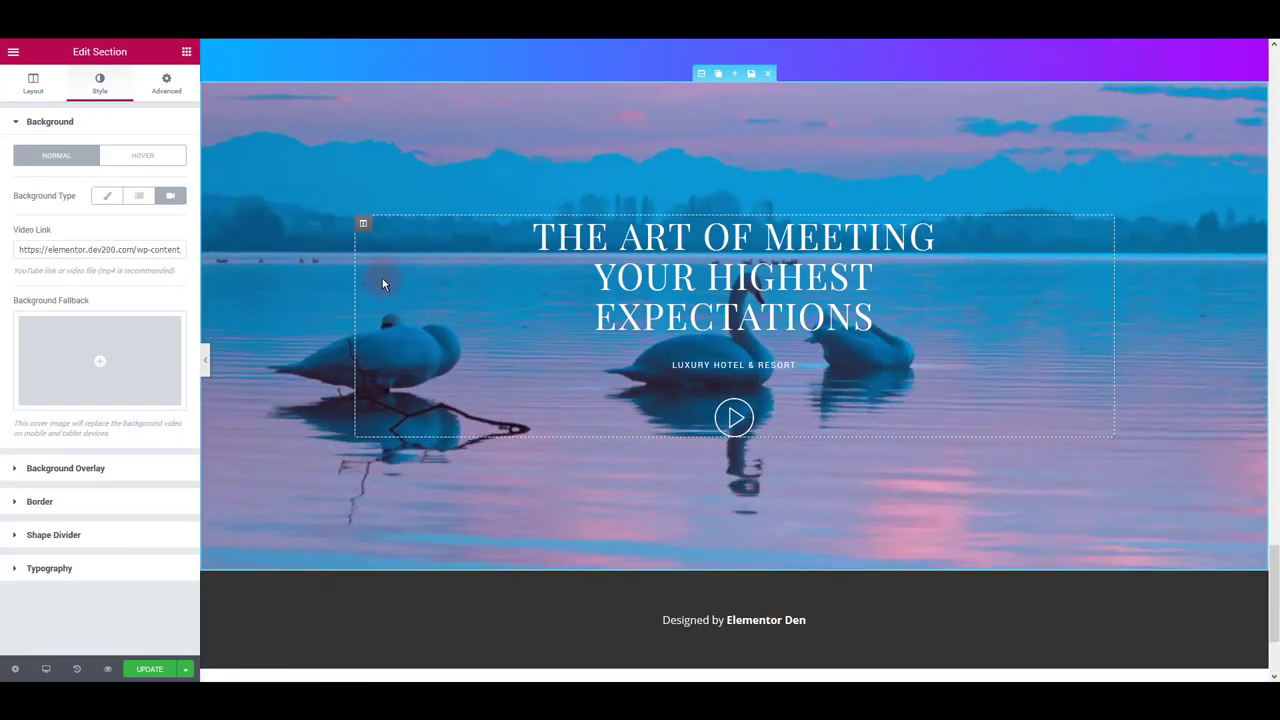